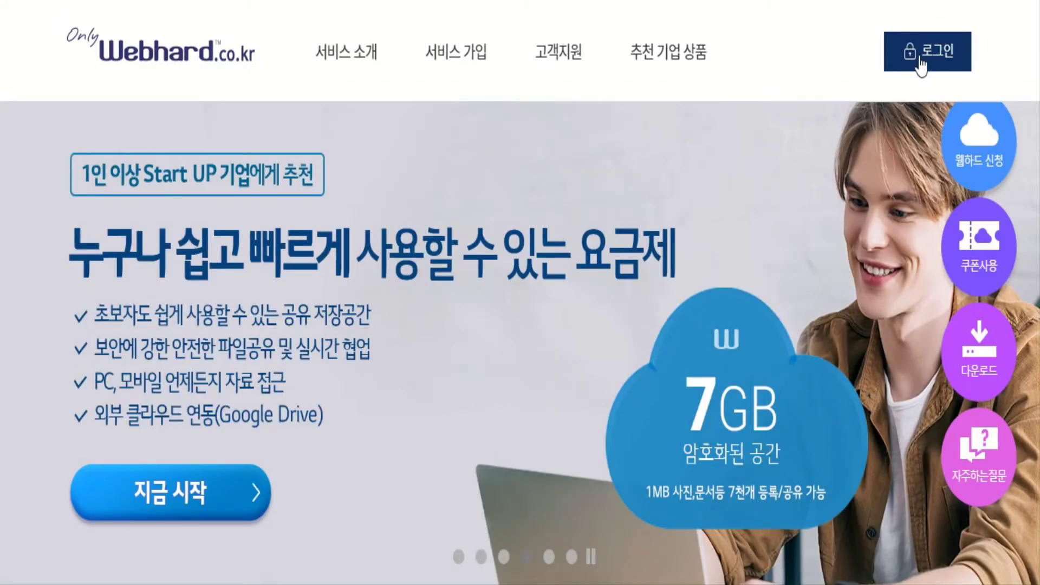
Sign in to Webhard, replacing the saved ID and password with the class account's credentials.
{"action": "left_click", "coordinate": [919, 59]}
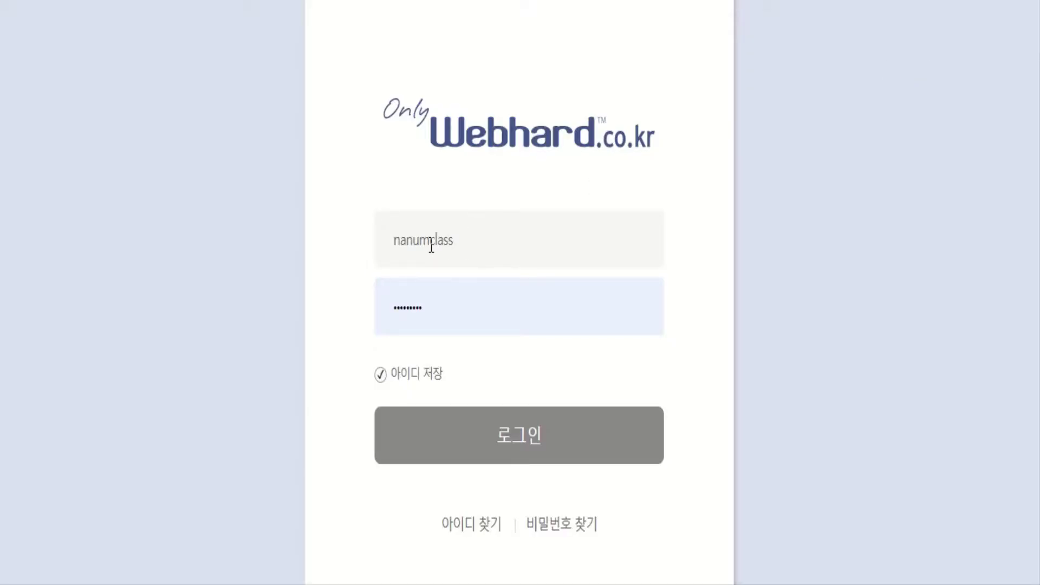
{"action": "left_click_drag", "start_coordinate": [431, 246], "coordinate": [378, 242]}
{"action": "key", "text": "BackSpace"}
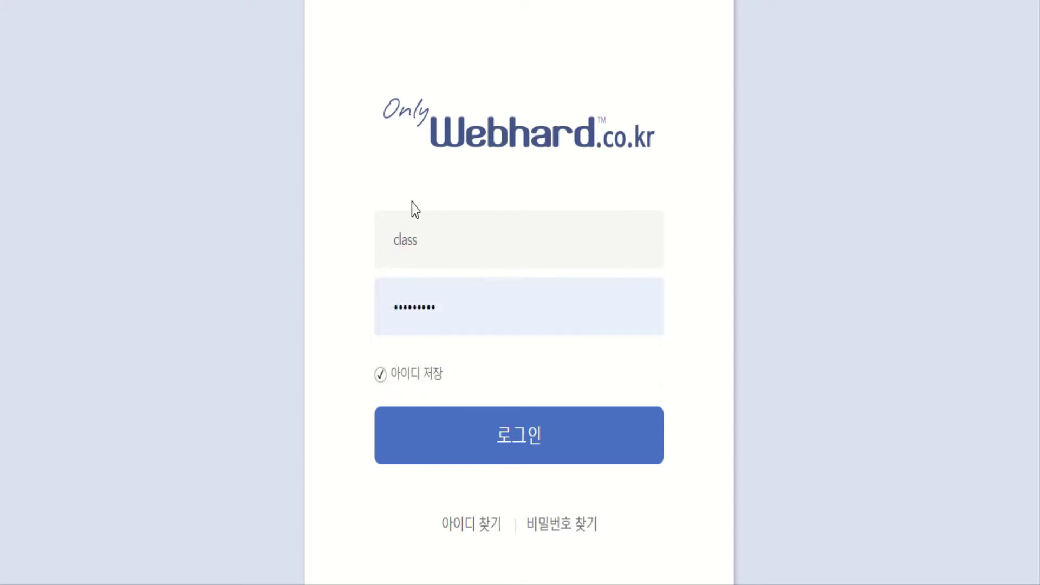
{"action": "left_click", "coordinate": [436, 253]}
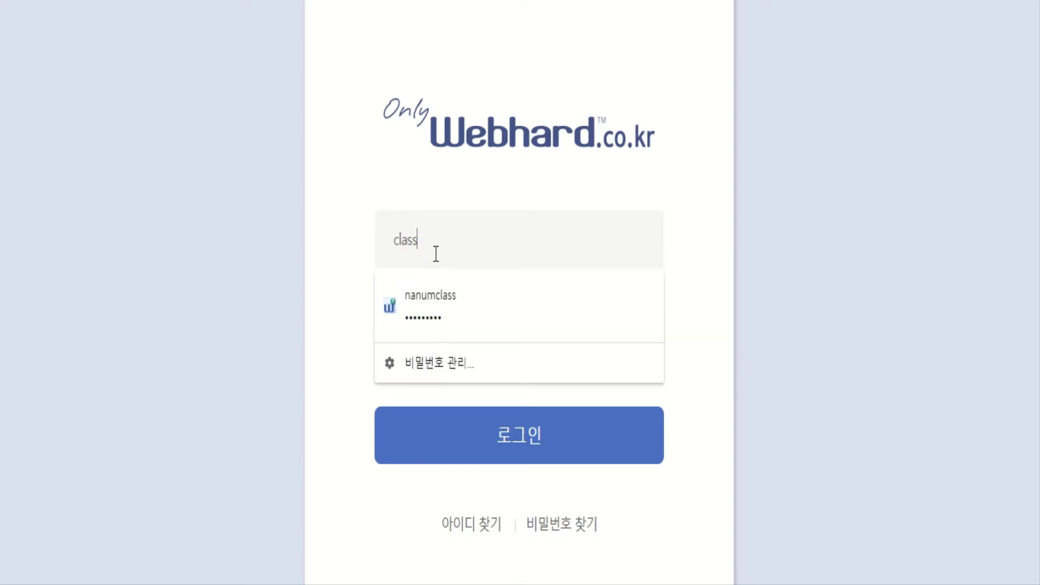
{"action": "type", "text": "1234"}
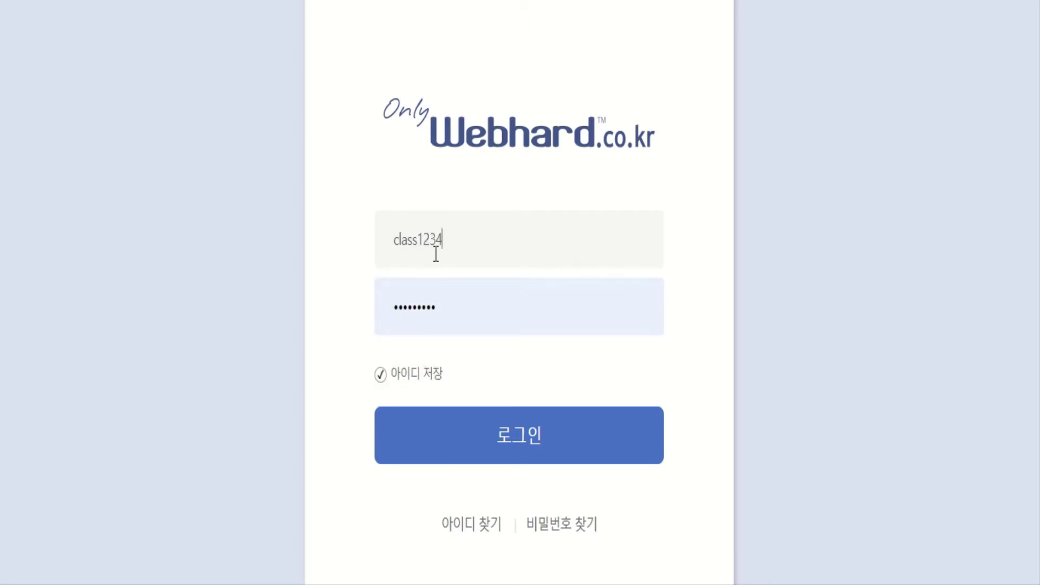
{"action": "left_click_drag", "start_coordinate": [437, 308], "coordinate": [382, 307]}
{"action": "type", "text": "•"}
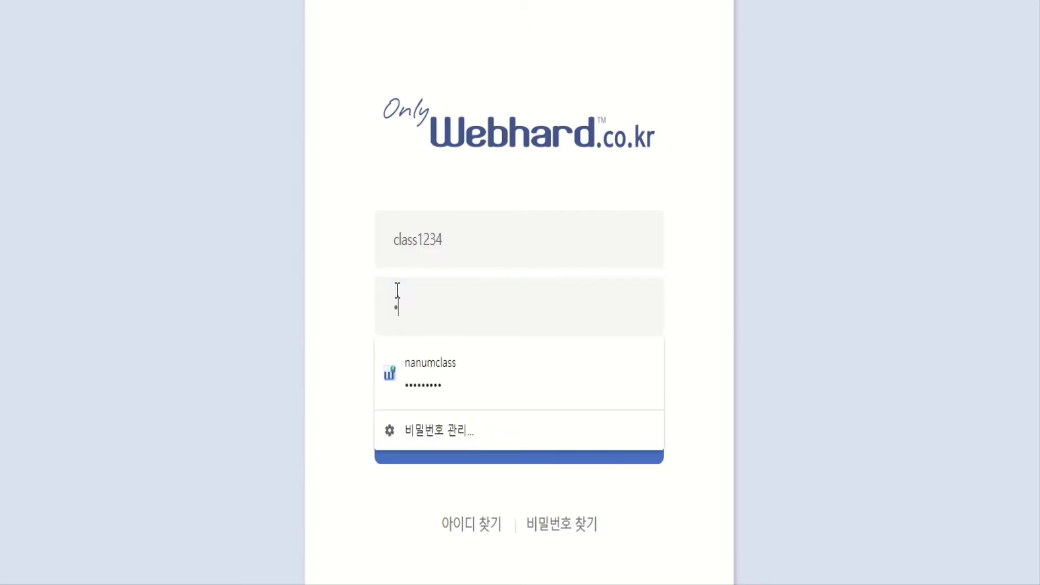
{"action": "type", "text": "•••"}
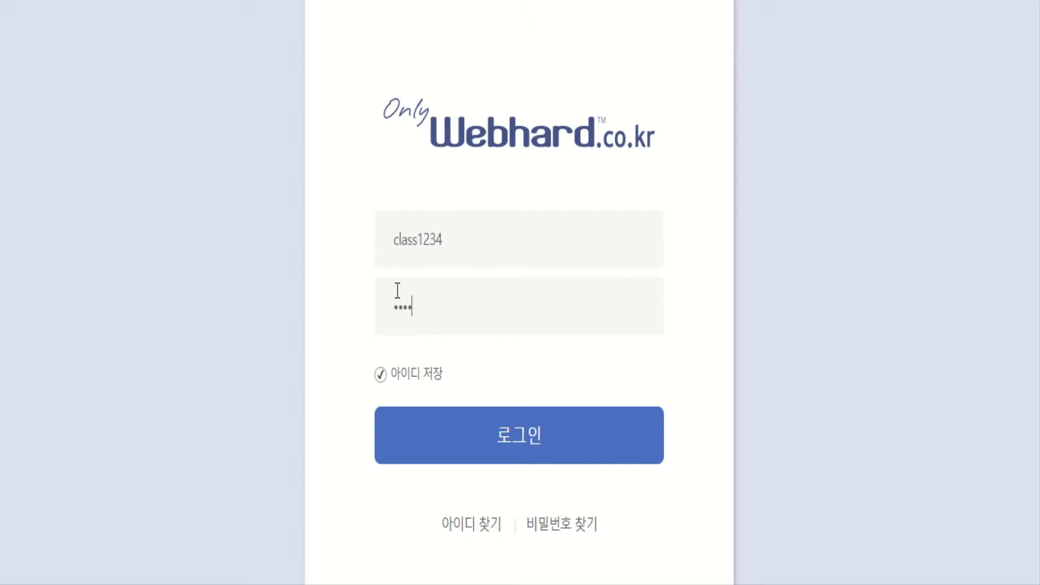
{"action": "left_click", "coordinate": [549, 458]}
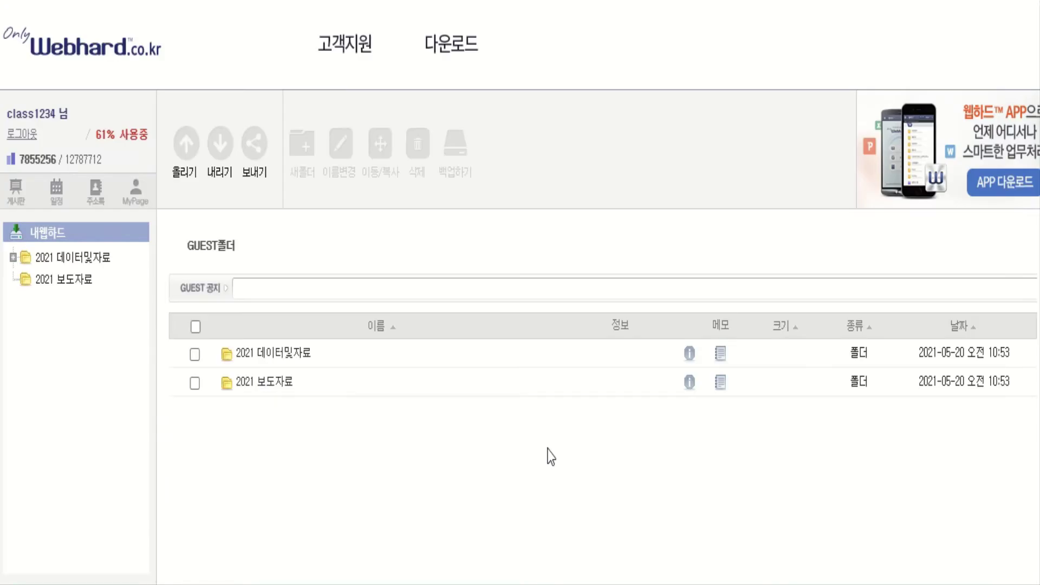
Download 전산회계 운용사 3급 데이터(2021년).exe from 2021 데이터및자료 > 전산회계 운용사 3급 via 일반 내리기.
{"action": "left_click", "coordinate": [271, 357]}
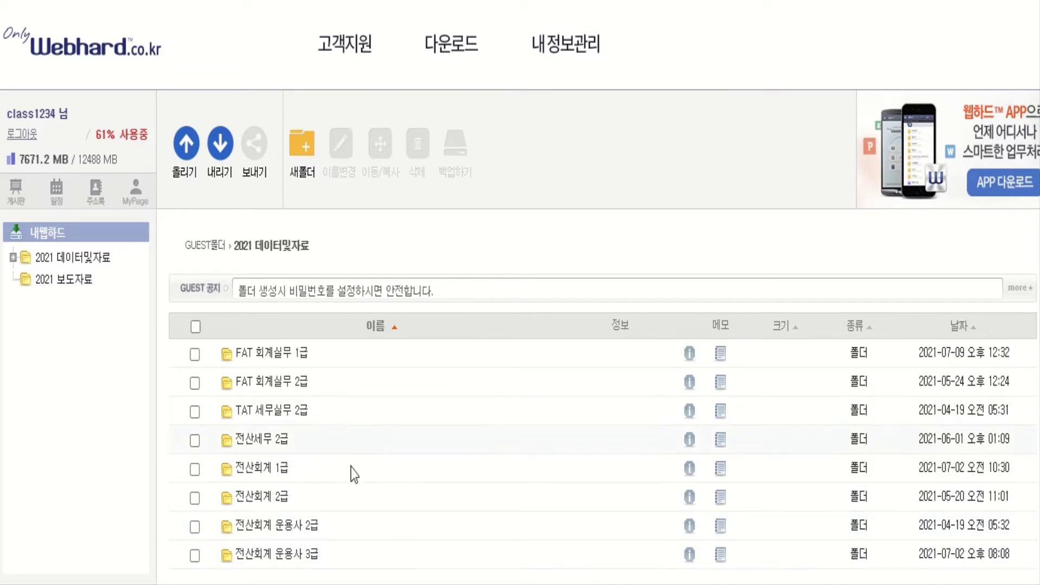
{"action": "left_click", "coordinate": [292, 558]}
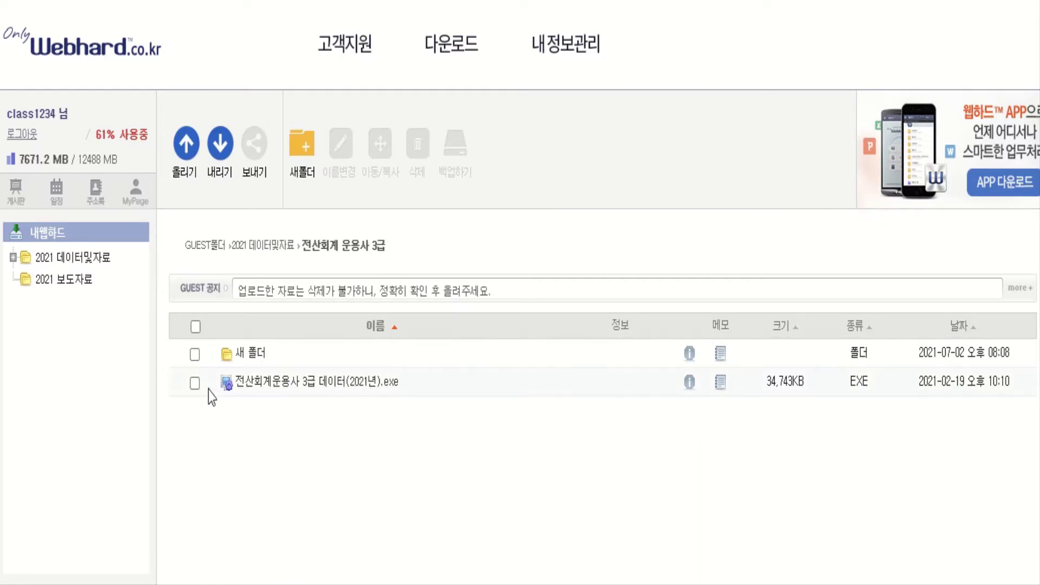
{"action": "left_click", "coordinate": [195, 384]}
{"action": "left_click", "coordinate": [221, 163]}
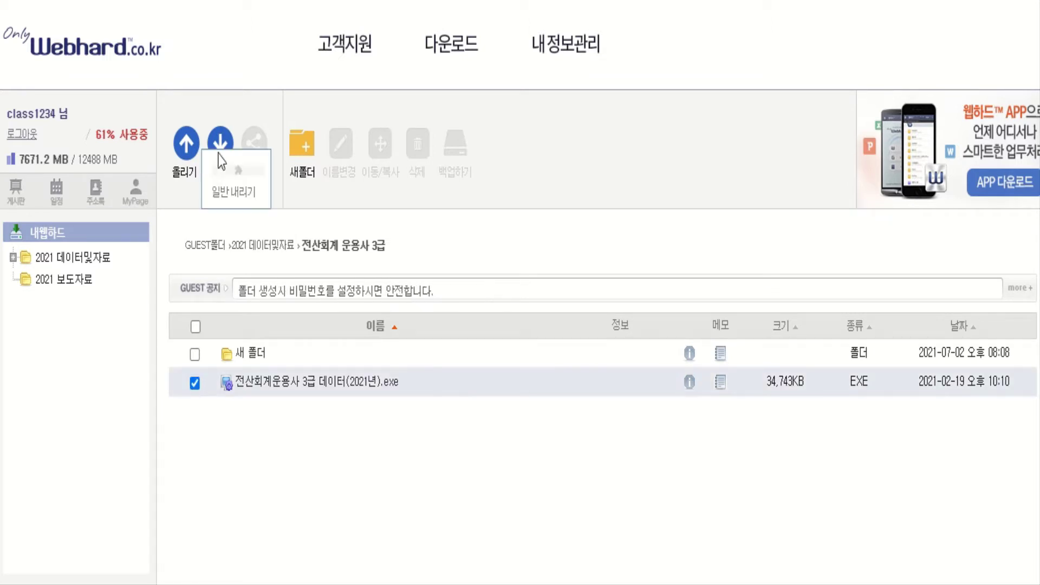
{"action": "left_click", "coordinate": [222, 201]}
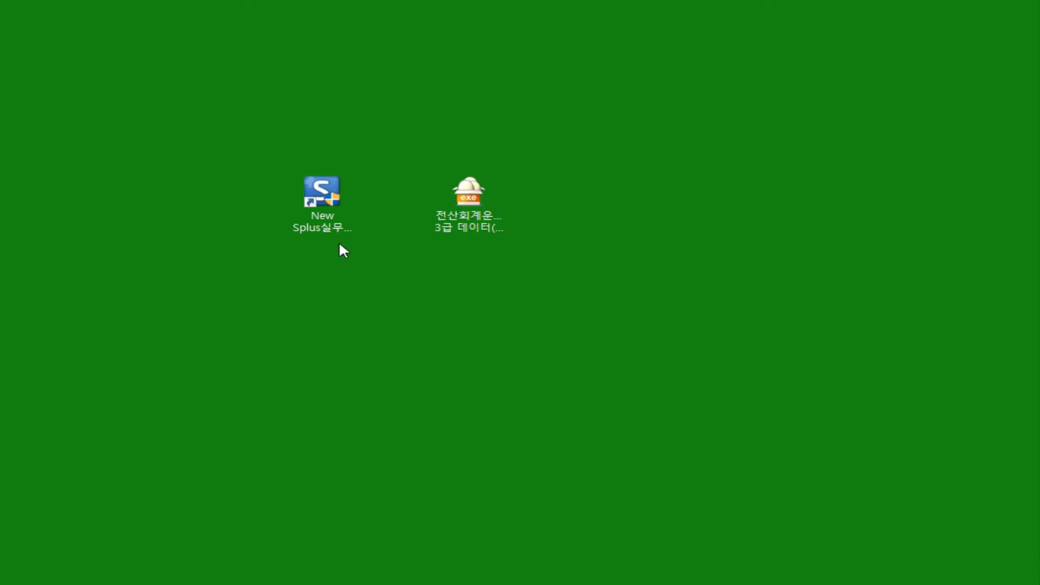
Run the downloaded data package, overwrite all existing files, and allow SmartAAcademy to start.
{"action": "double_click", "coordinate": [477, 220]}
{"action": "left_click_drag", "start_coordinate": [352, 276], "coordinate": [490, 316]}
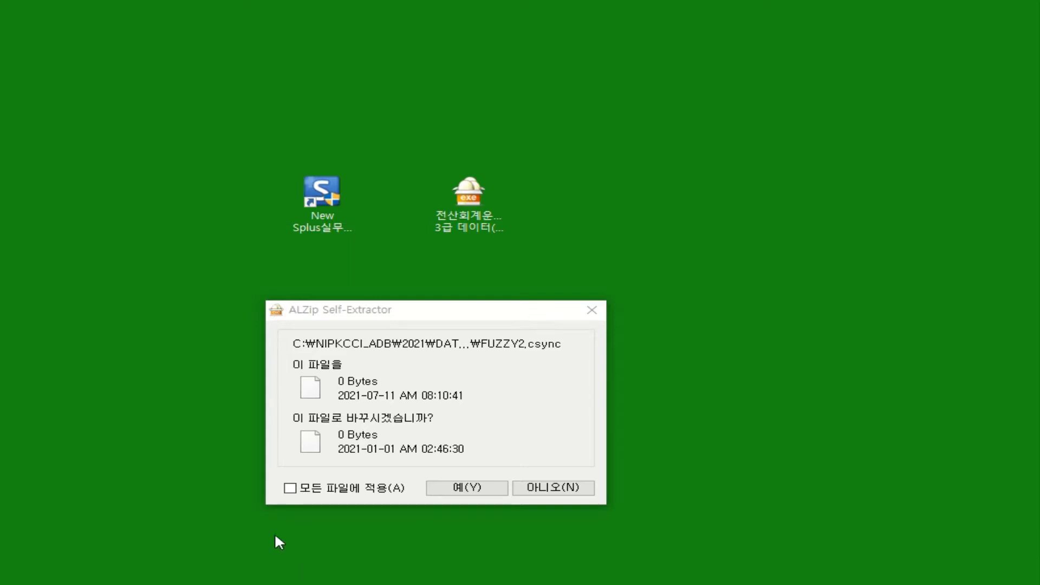
{"action": "left_click", "coordinate": [291, 489]}
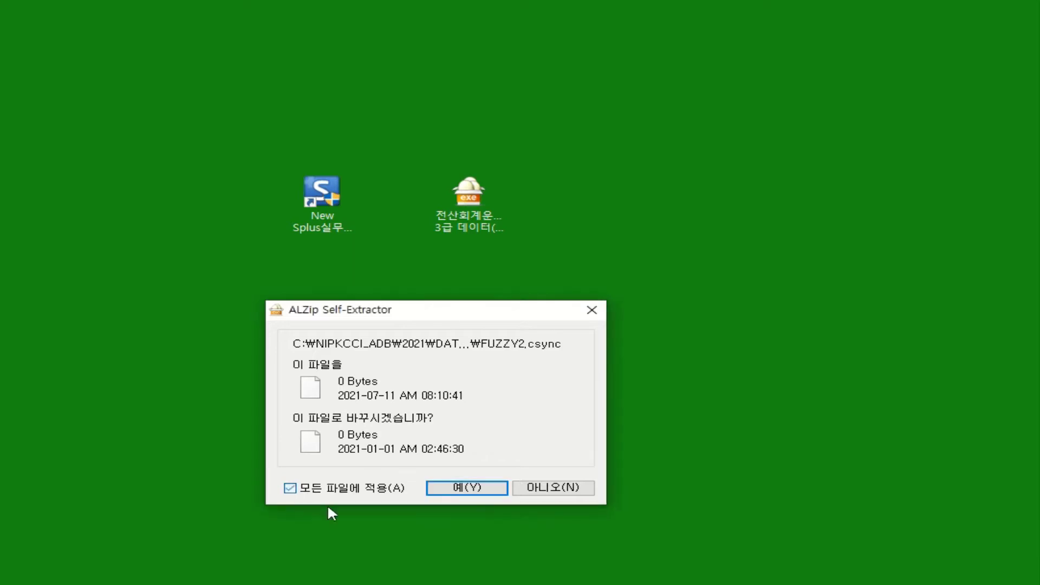
{"action": "left_click", "coordinate": [468, 490]}
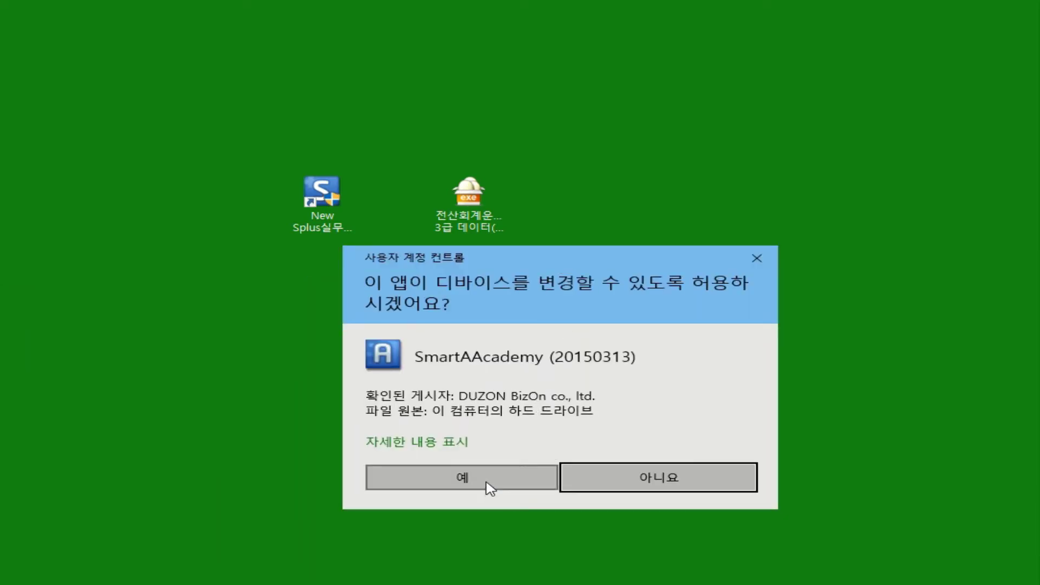
{"action": "left_click", "coordinate": [487, 484]}
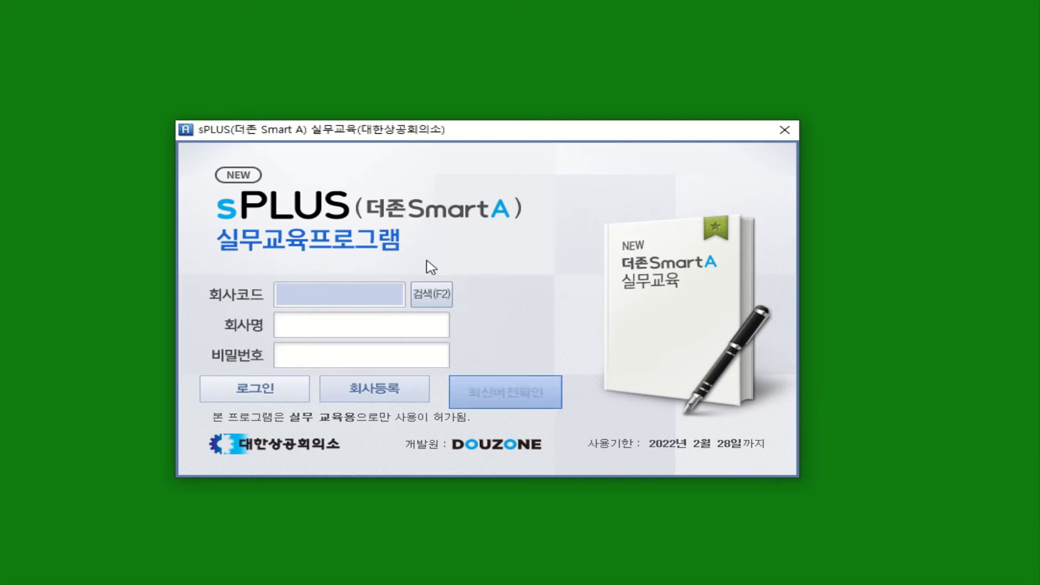
Log into company 3000 연구-(주)영주상사 without installing the update.
{"action": "left_click", "coordinate": [436, 307]}
{"action": "left_click_drag", "start_coordinate": [792, 238], "coordinate": [805, 347]}
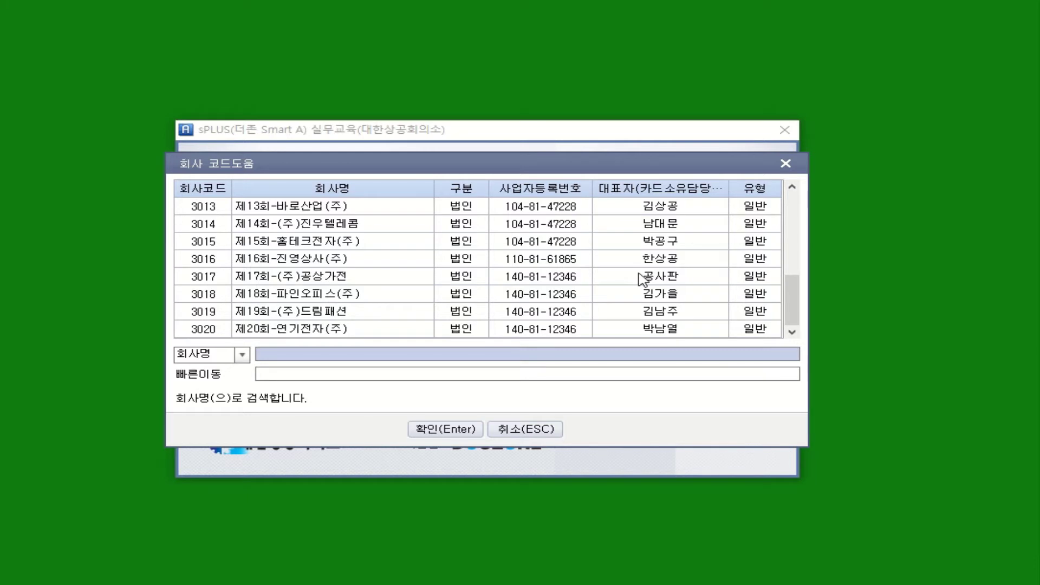
{"action": "left_click_drag", "start_coordinate": [793, 306], "coordinate": [794, 223]}
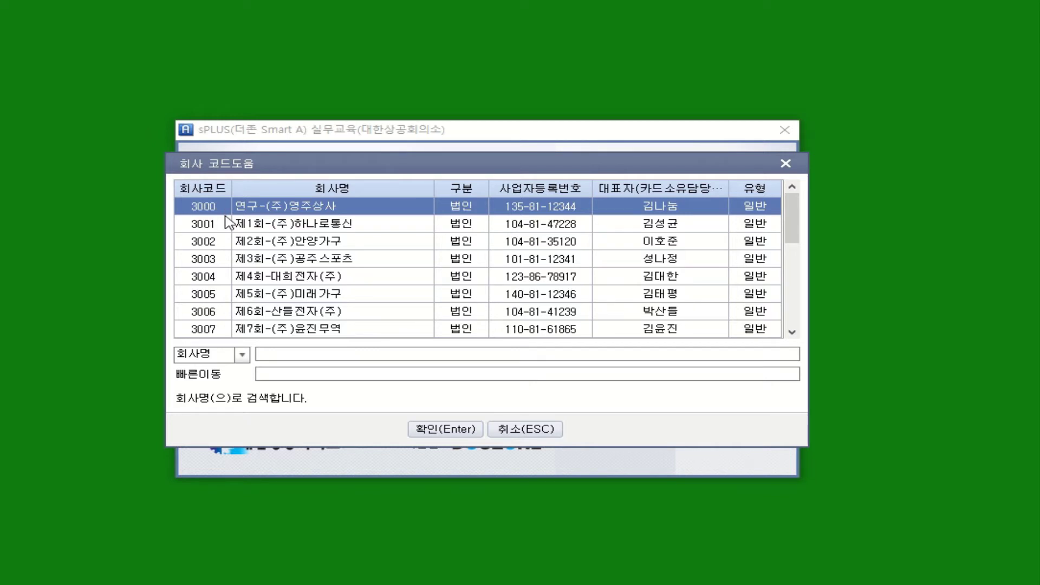
{"action": "left_click", "coordinate": [445, 429]}
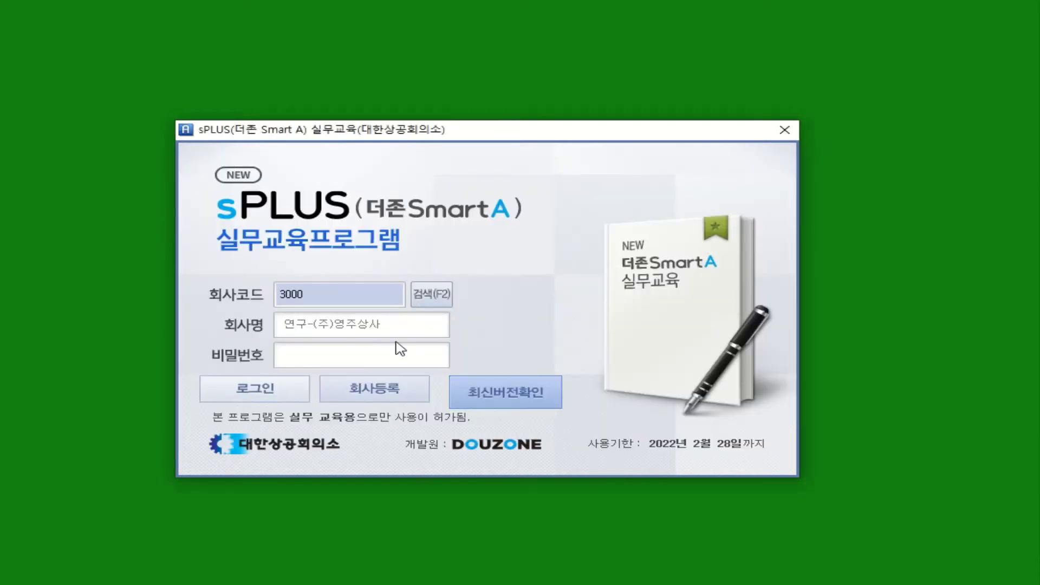
{"action": "left_click", "coordinate": [280, 395]}
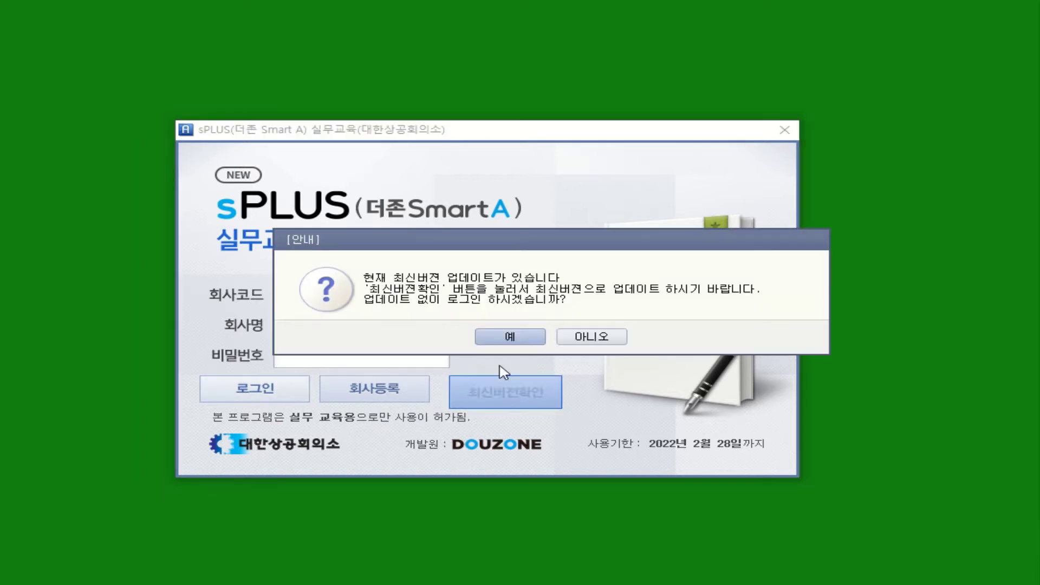
{"action": "left_click", "coordinate": [532, 332]}
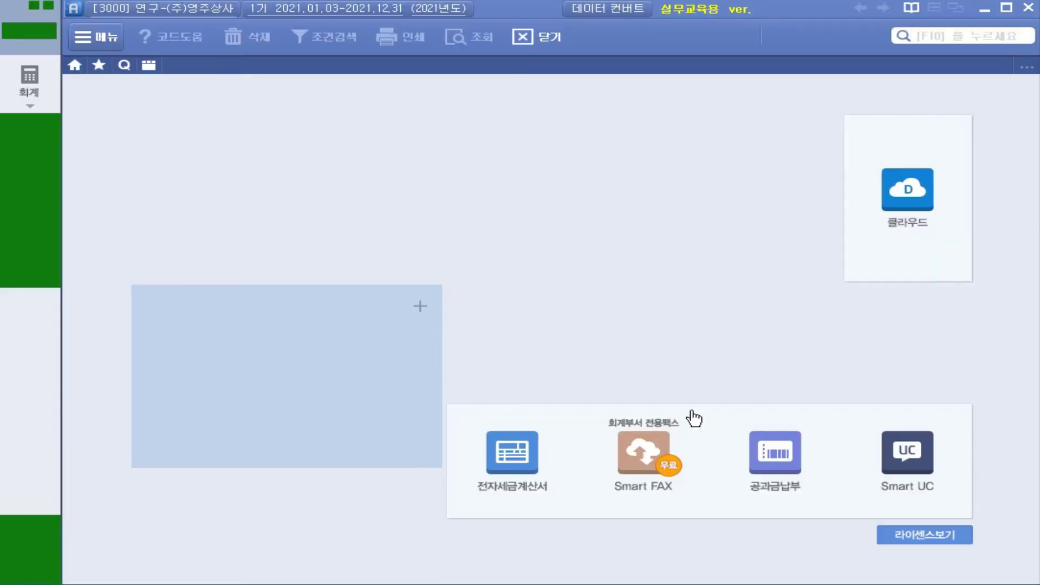
View the 합계잔액시산표 for month 01 from the 회계 menu, then close it.
{"action": "left_click", "coordinate": [40, 89]}
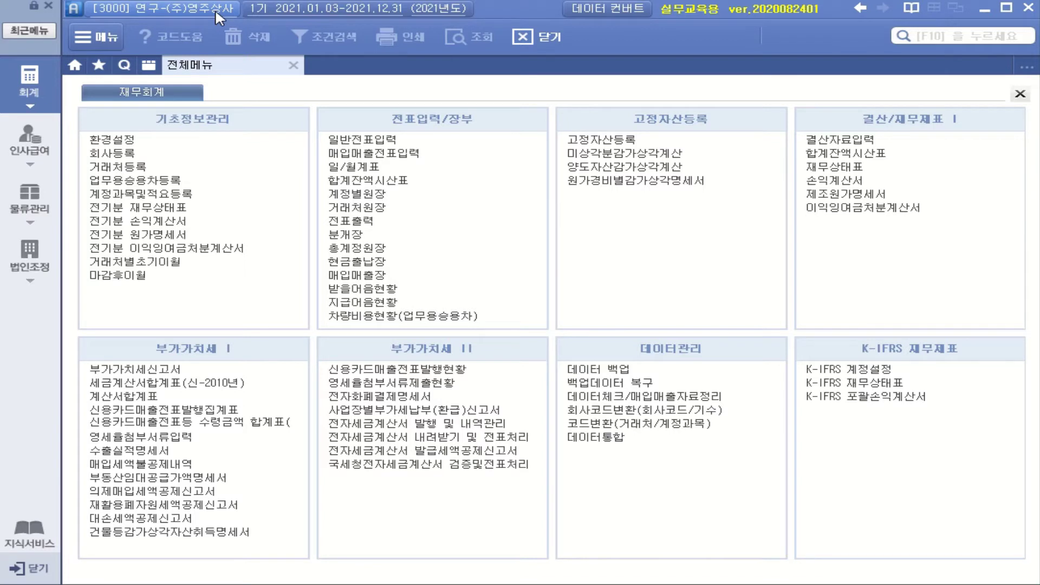
{"action": "left_click", "coordinate": [837, 156]}
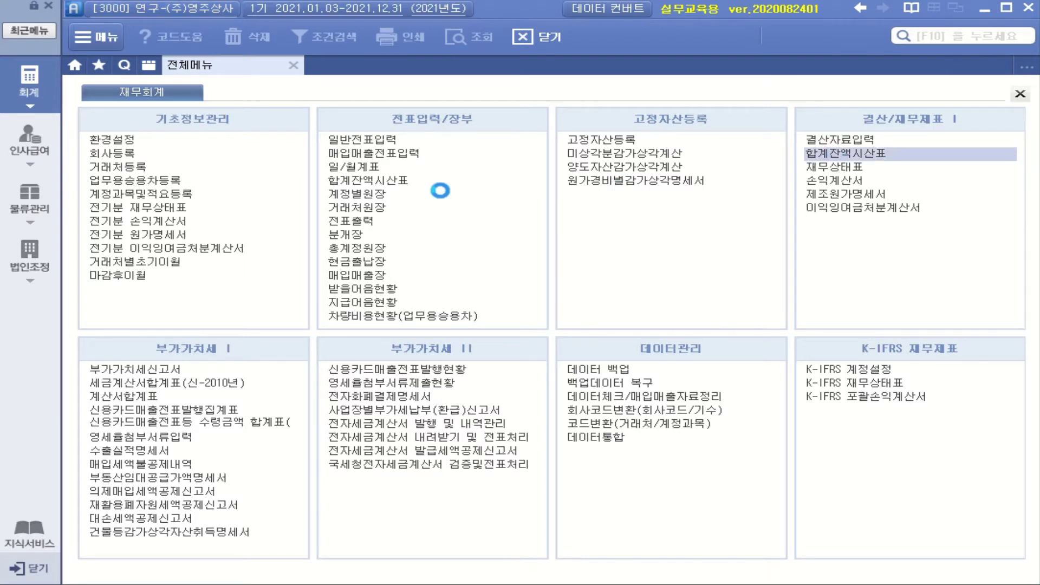
{"action": "left_click", "coordinate": [234, 139]}
{"action": "left_click", "coordinate": [219, 157]}
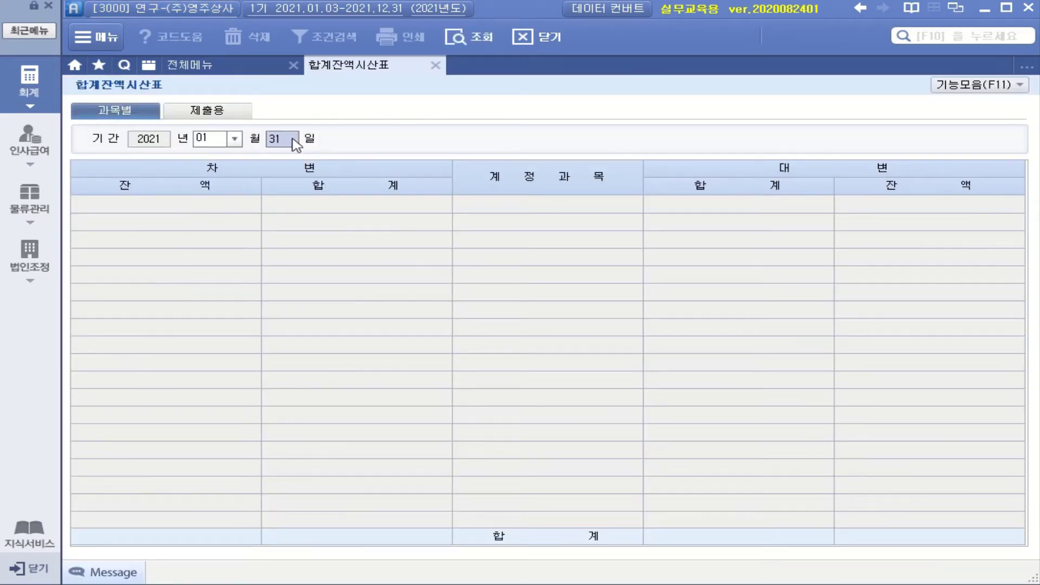
{"action": "left_click", "coordinate": [458, 38]}
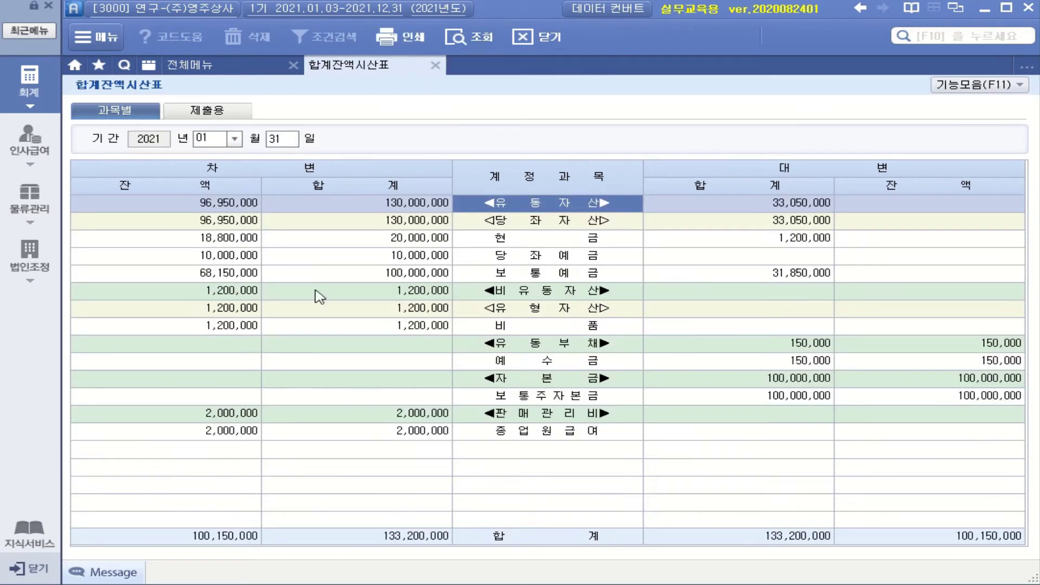
{"action": "left_click", "coordinate": [435, 65]}
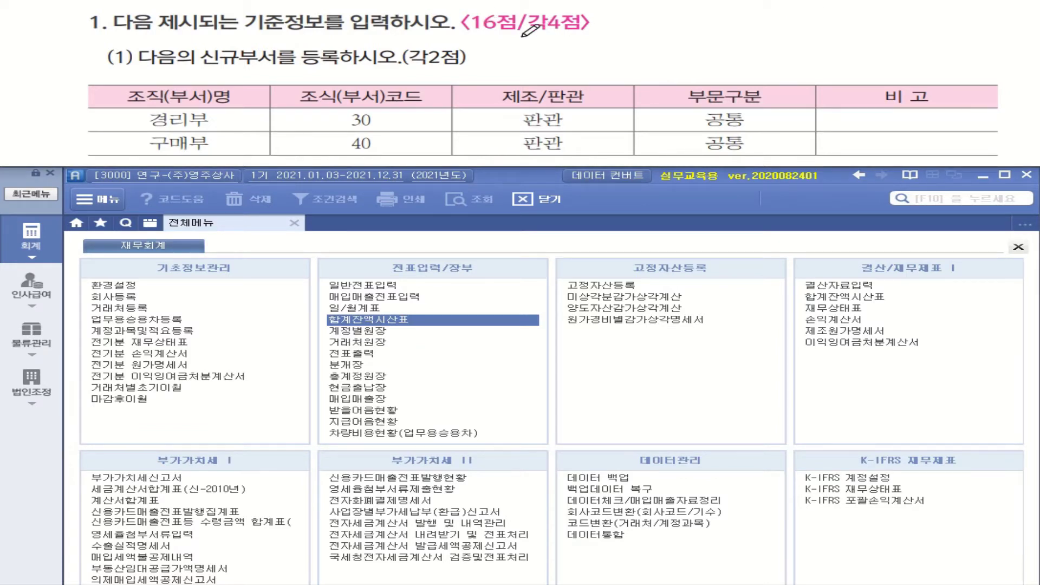
Switch the menu to 물류관리 and open 부서/사원등록 under 기준정보관리.
{"action": "left_click_drag", "start_coordinate": [480, 35], "coordinate": [578, 34]}
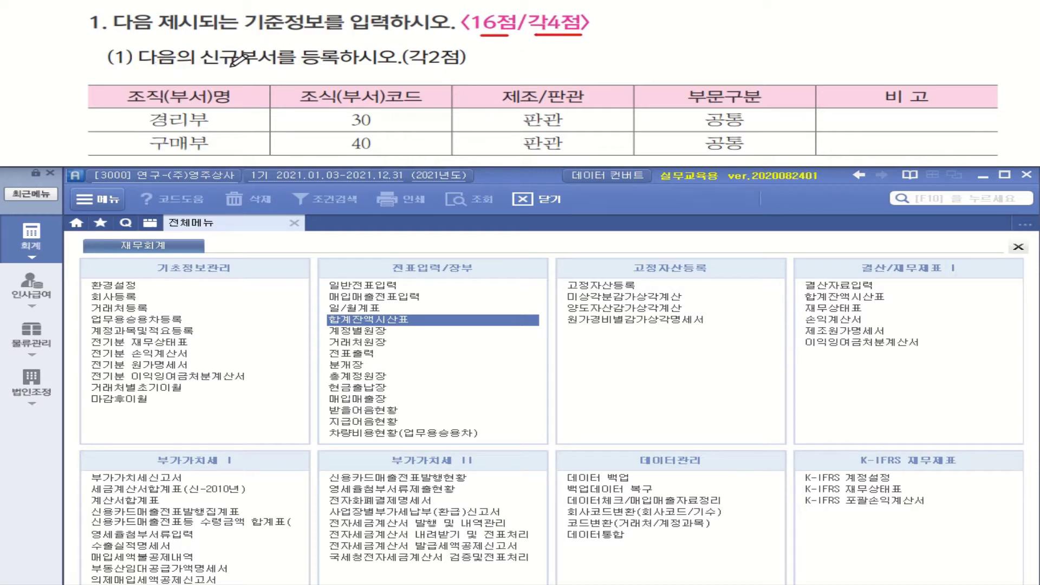
{"action": "left_click_drag", "start_coordinate": [244, 67], "coordinate": [373, 65]}
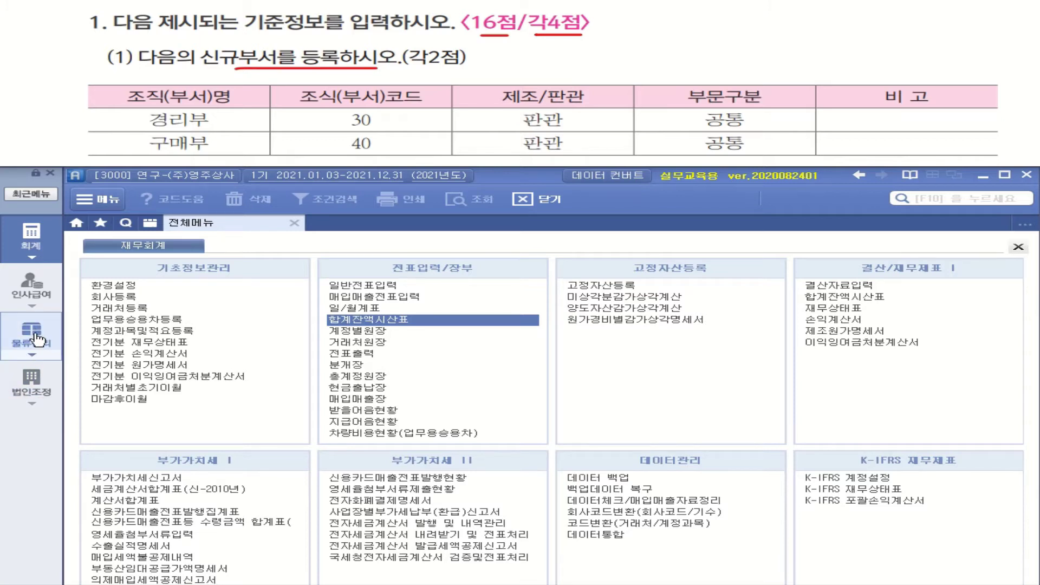
{"action": "left_click", "coordinate": [37, 340]}
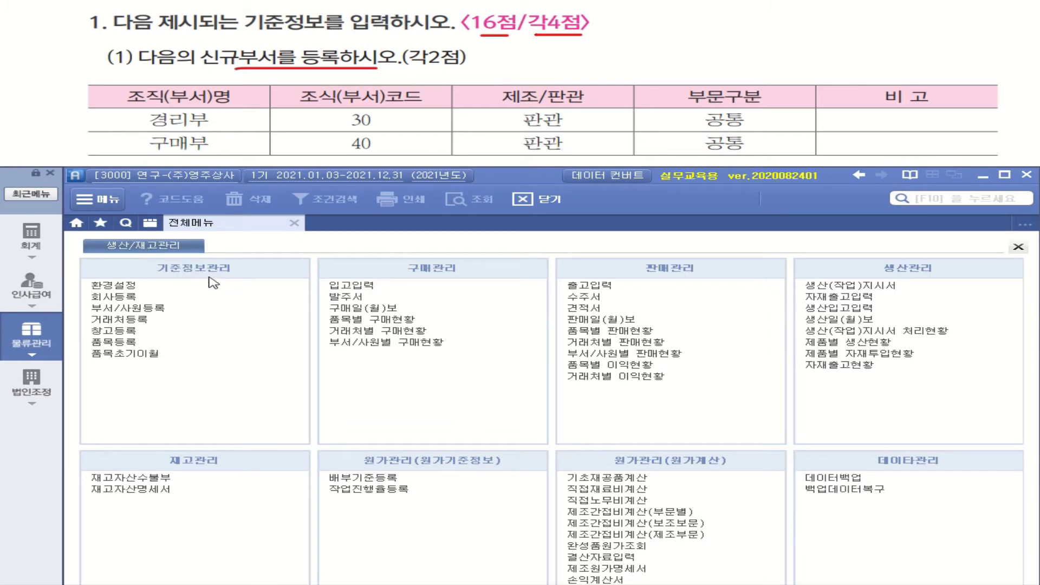
{"action": "left_click", "coordinate": [124, 310]}
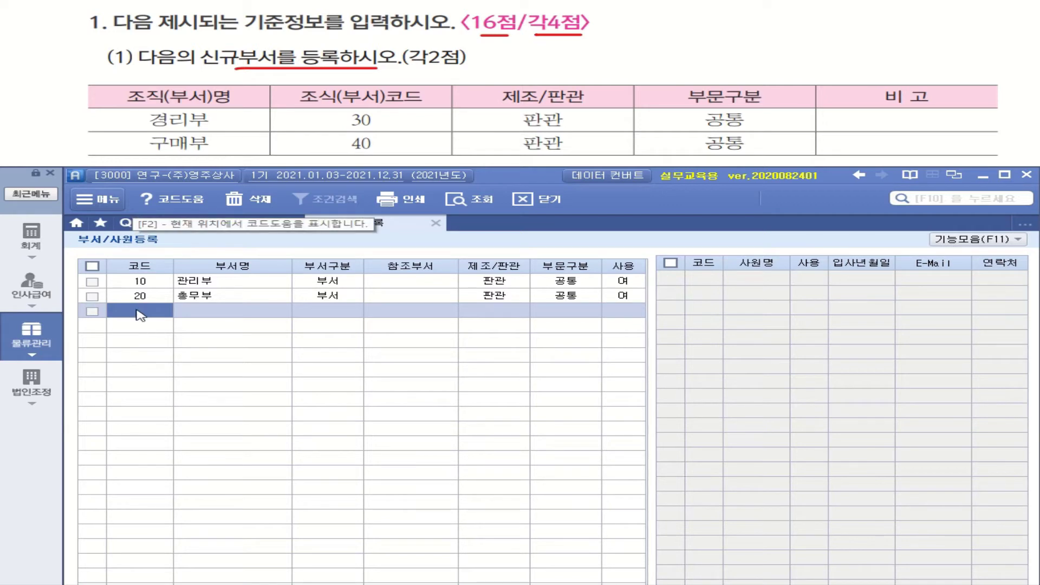
Add department 30 경리부 as 부서, 판관, 공통, in use.
{"action": "type", "text": "30"}
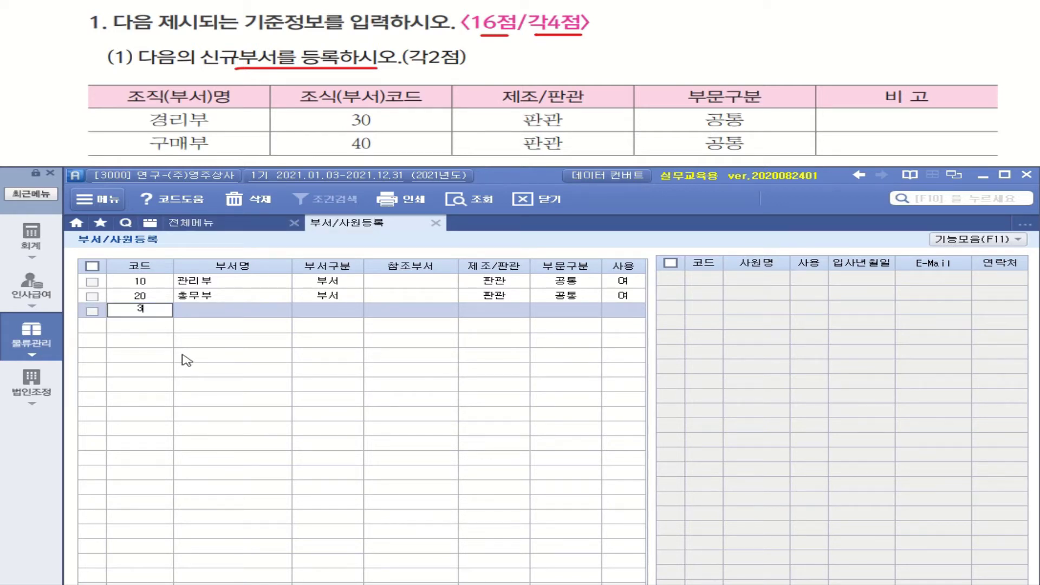
{"action": "key", "text": "Return"}
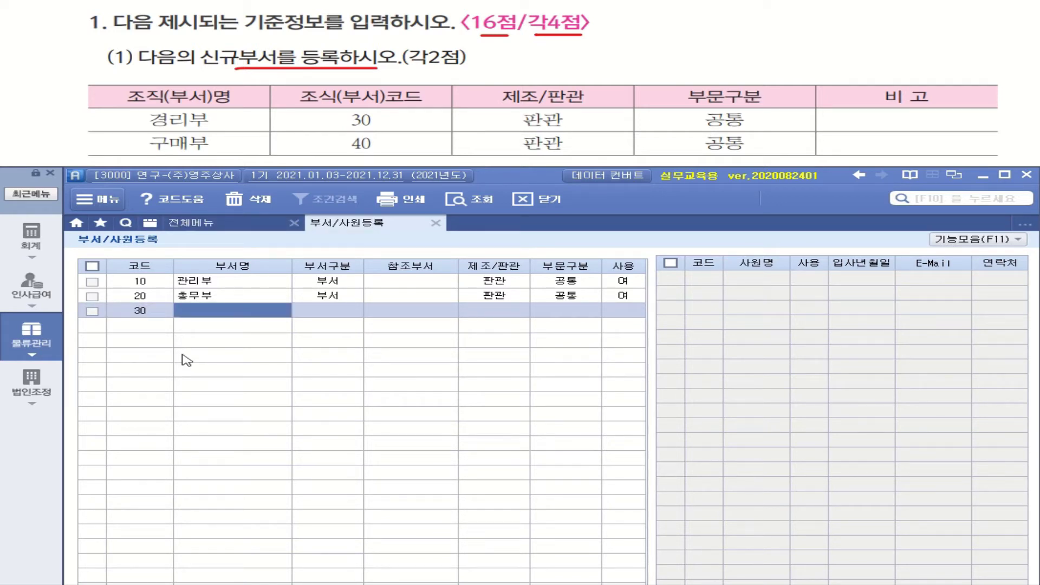
{"action": "type", "text": "ㄱ"}
{"action": "type", "text": "리"}
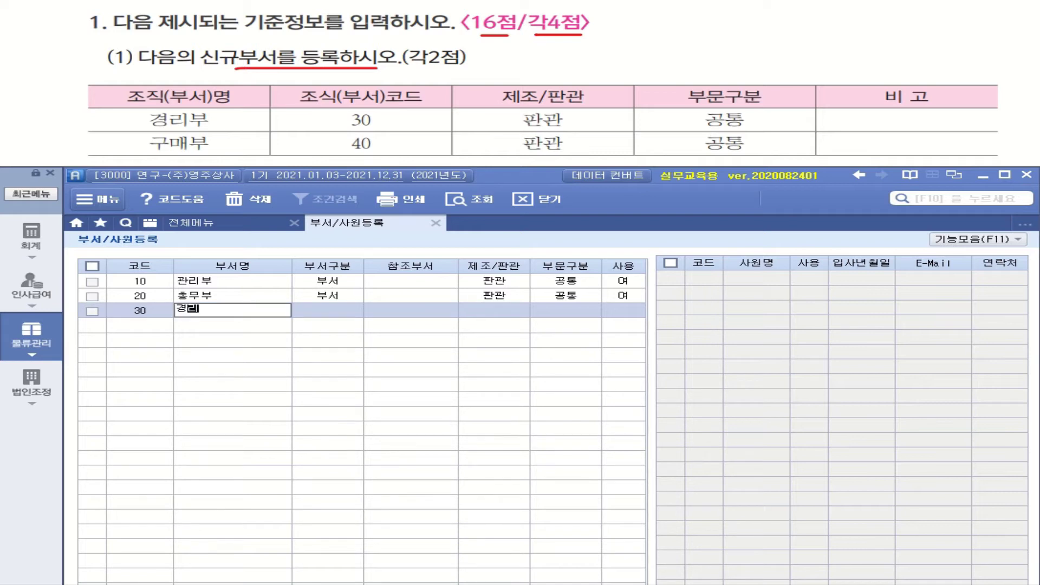
{"action": "type", "text": "부"}
{"action": "key", "text": "Return"}
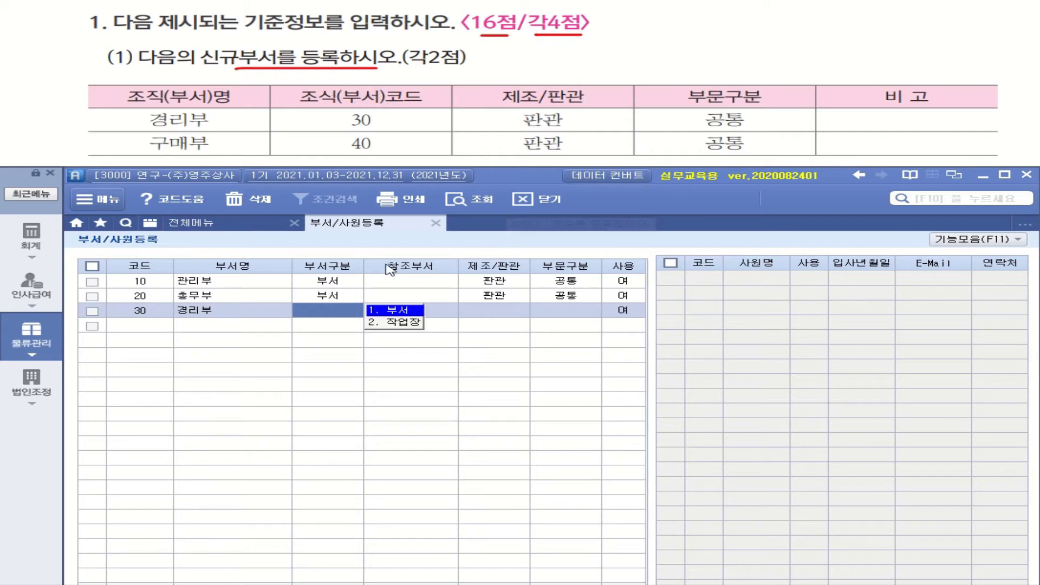
{"action": "key", "text": "Return"}
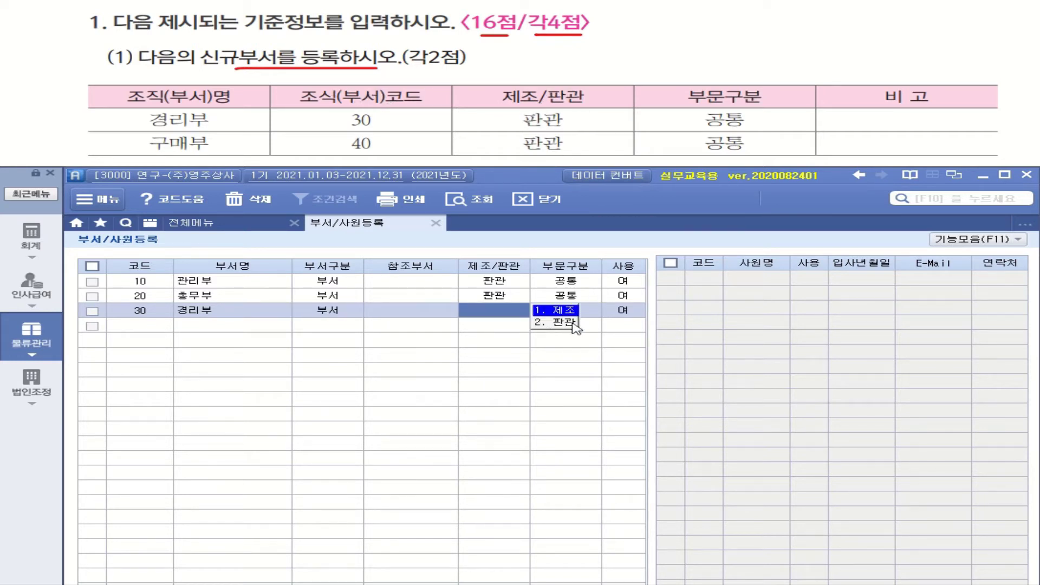
{"action": "left_click", "coordinate": [566, 322]}
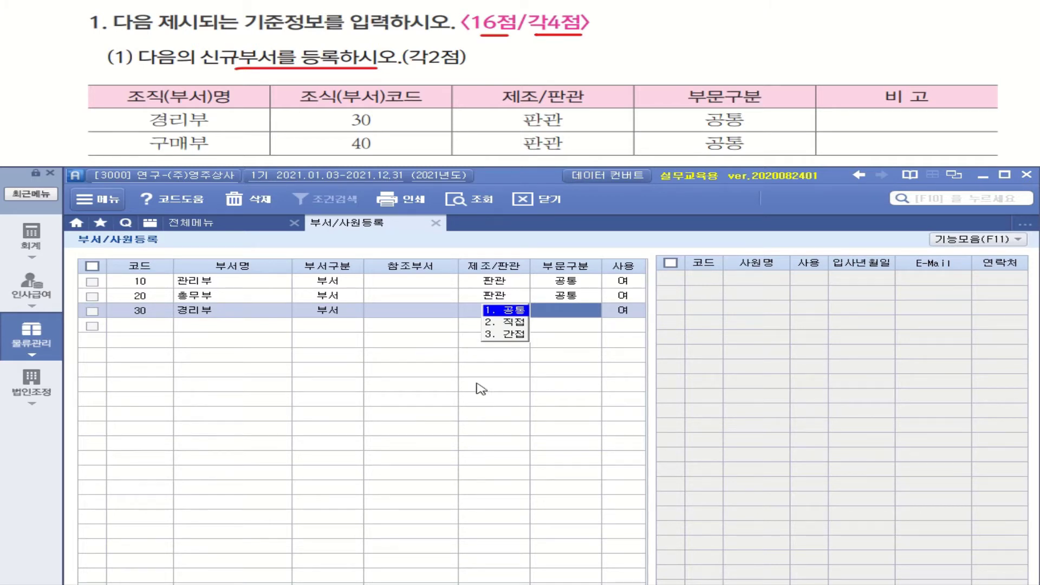
{"action": "left_click", "coordinate": [524, 312]}
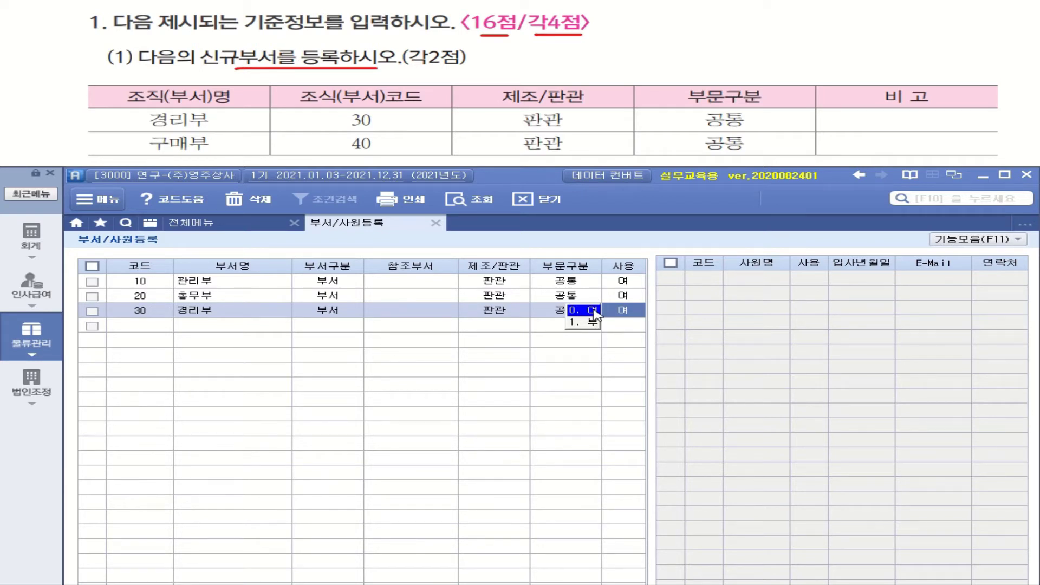
{"action": "left_click", "coordinate": [594, 311]}
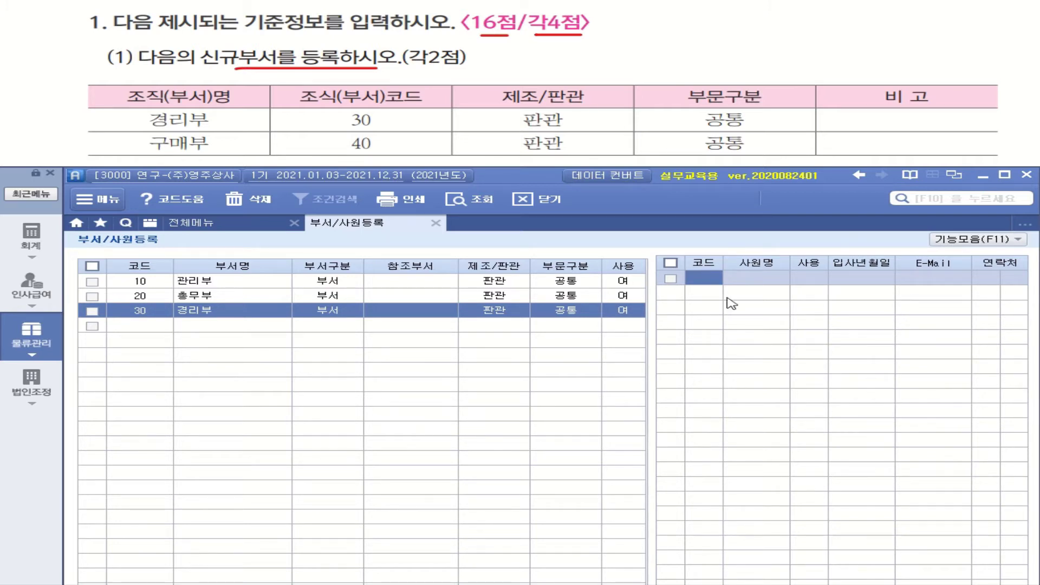
Add department 40 구매부 as 부서, 판관, 공통, in use, and return to the full menu.
{"action": "left_click", "coordinate": [158, 326]}
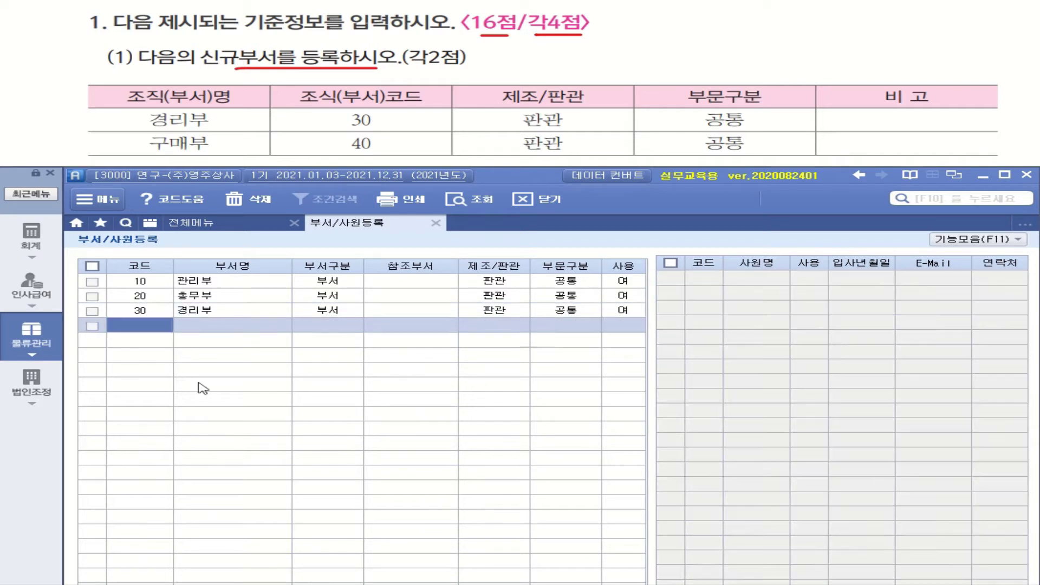
{"action": "type", "text": "40"}
{"action": "key", "text": "Return"}
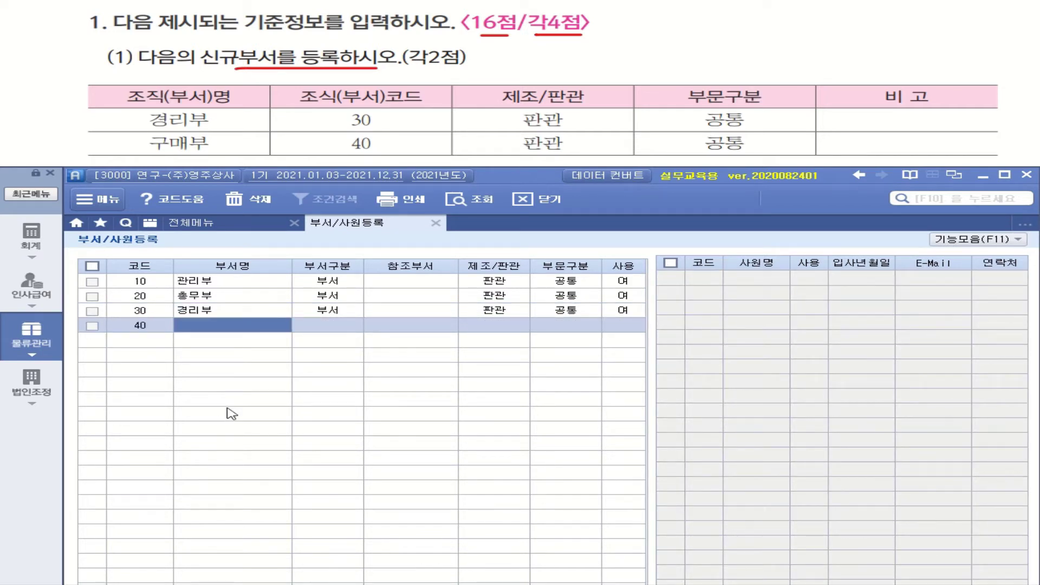
{"action": "type", "text": "구매부"}
{"action": "key", "text": "Return"}
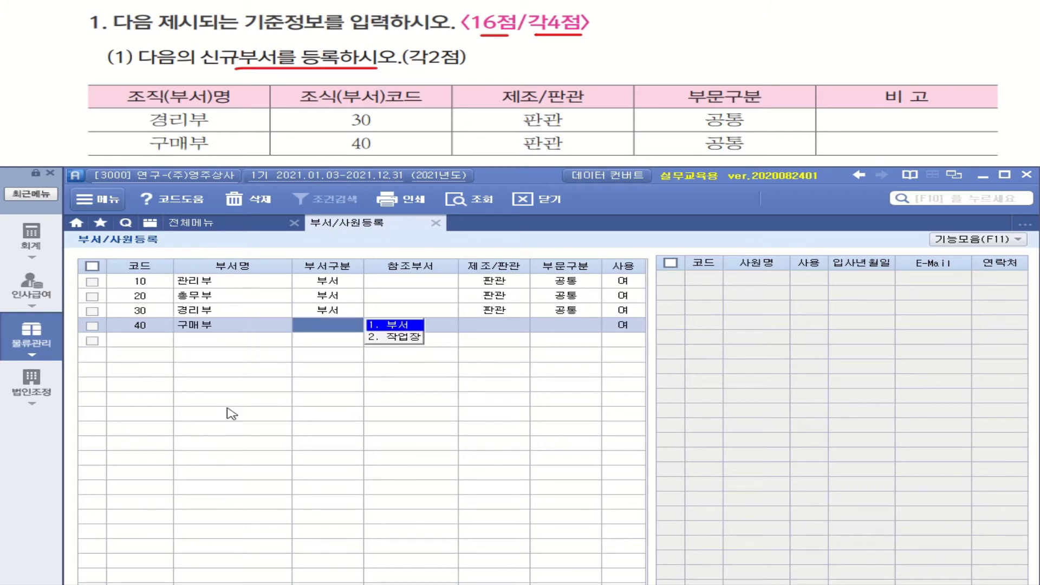
{"action": "left_click", "coordinate": [414, 327]}
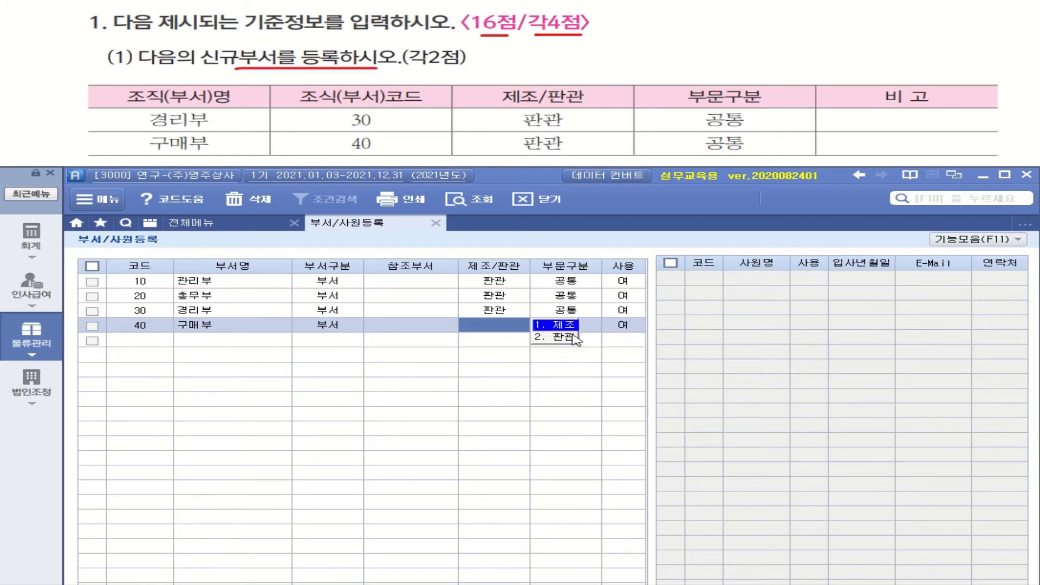
{"action": "left_click", "coordinate": [572, 334]}
{"action": "left_click", "coordinate": [515, 336]}
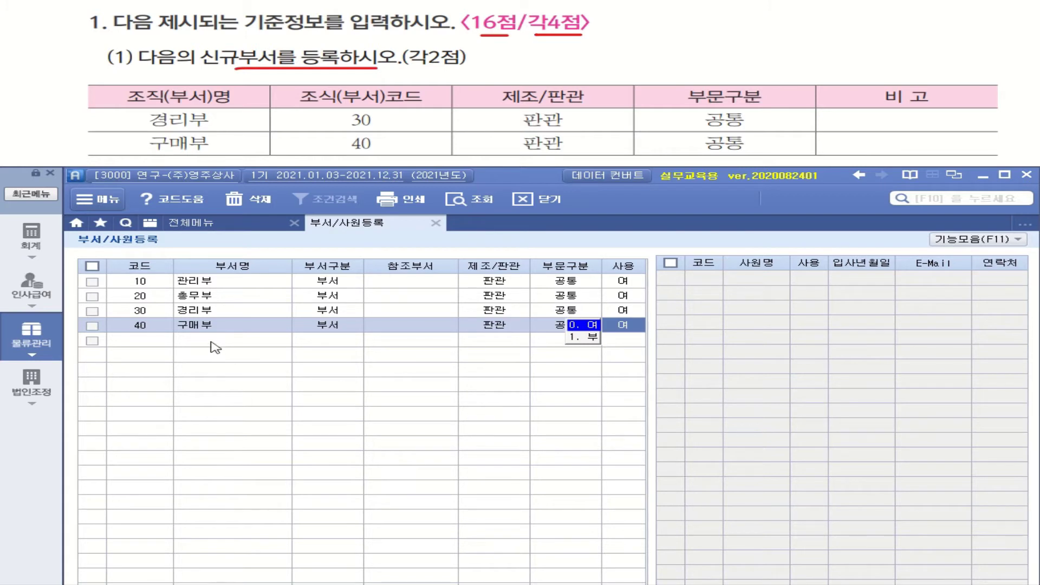
{"action": "key", "text": "Return"}
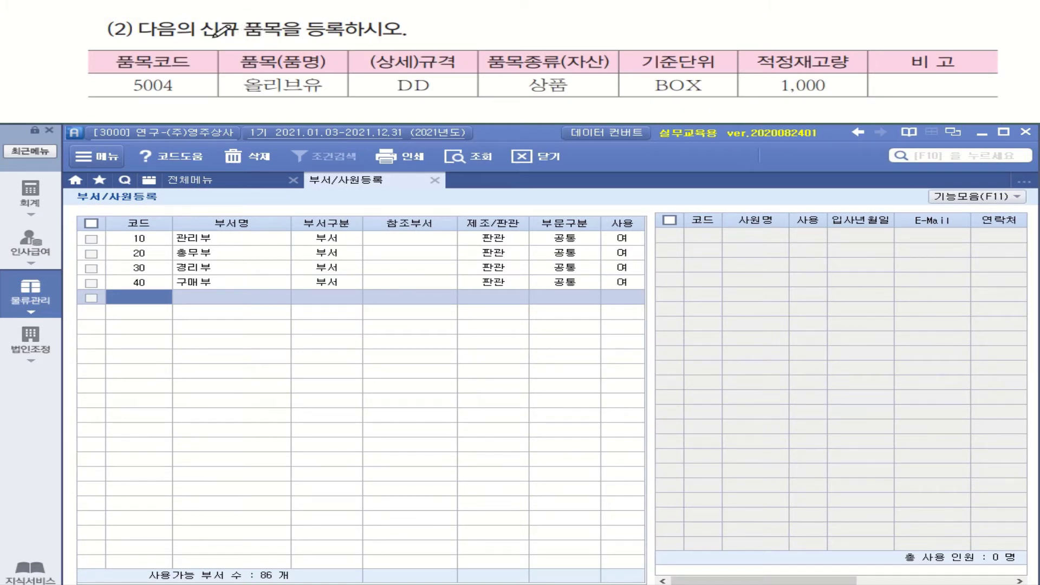
{"action": "mouse_move", "coordinate": [205, 39]}
{"action": "left_mouse_down"}
{"action": "mouse_move", "coordinate": [284, 30]}
{"action": "mouse_move", "coordinate": [415, 38]}
{"action": "left_mouse_up"}
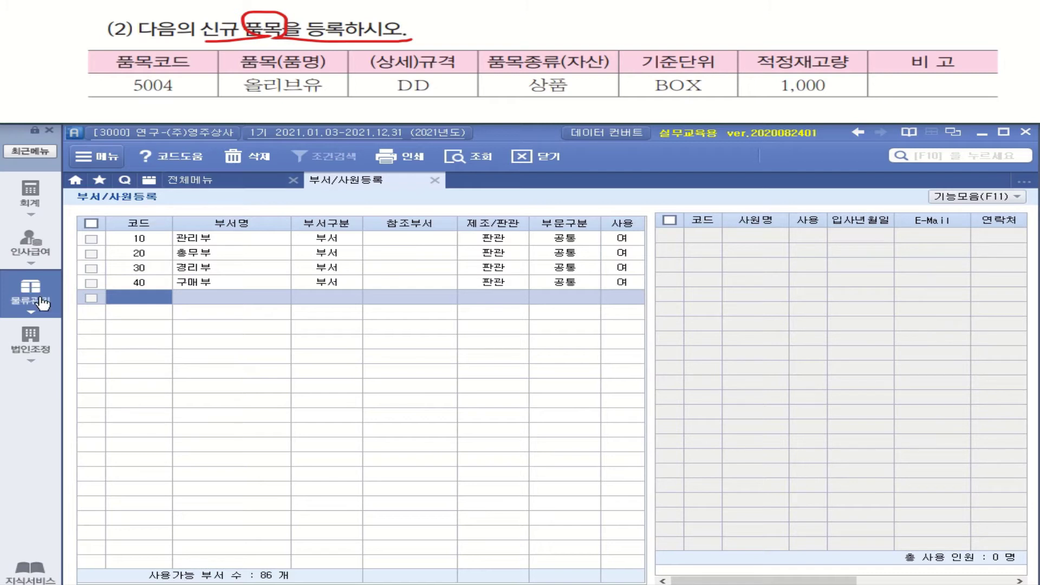
{"action": "left_click", "coordinate": [195, 183]}
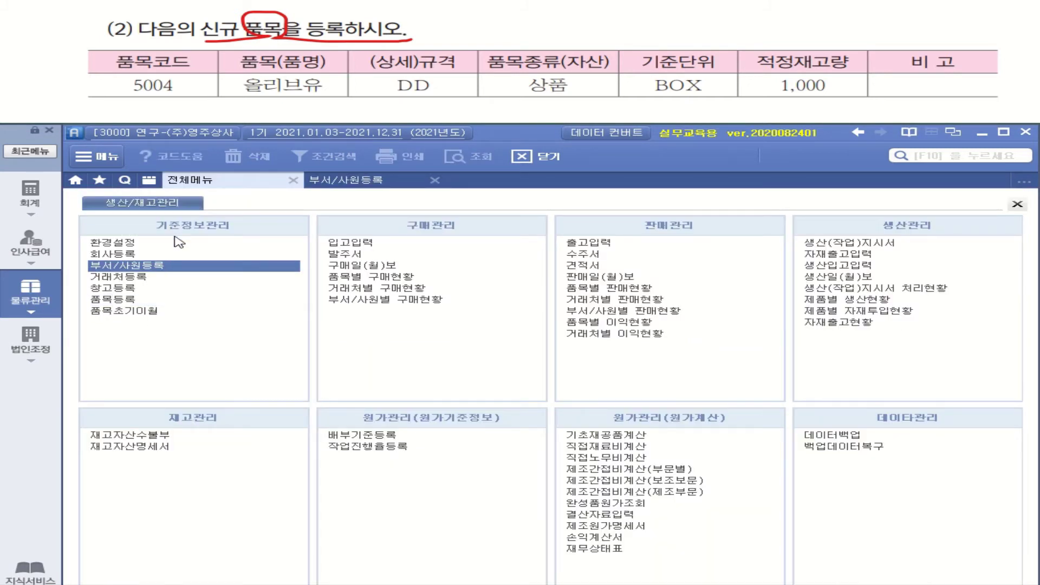
In 품목등록 row 4, enter 상품 item 5004 named 올리브유 with specification DD.
{"action": "left_click", "coordinate": [120, 302]}
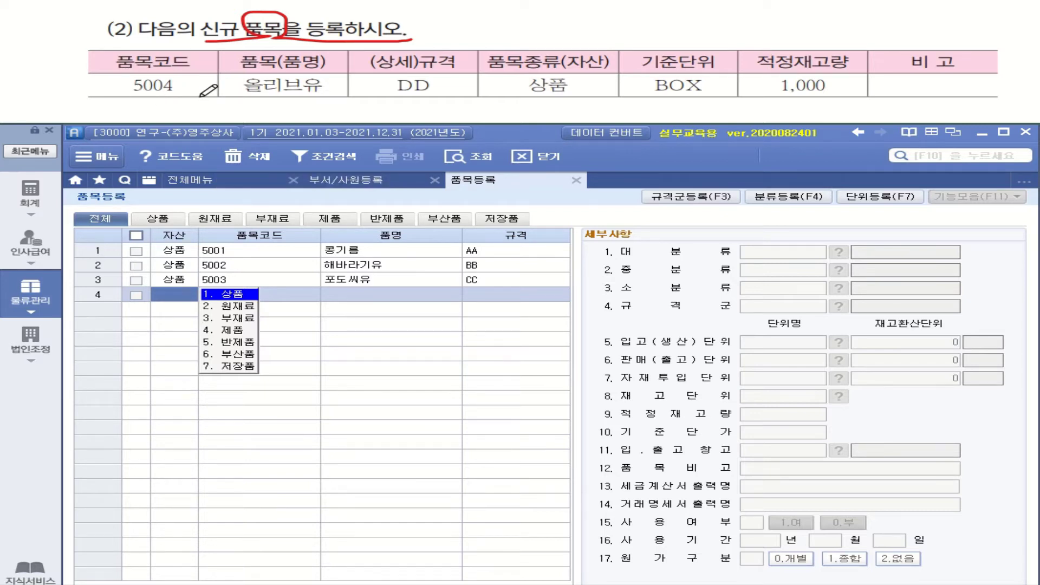
{"action": "mouse_move", "coordinate": [593, 97]}
{"action": "left_mouse_down"}
{"action": "mouse_move", "coordinate": [501, 80]}
{"action": "mouse_move", "coordinate": [608, 81]}
{"action": "mouse_move", "coordinate": [594, 100]}
{"action": "left_mouse_up"}
{"action": "left_click", "coordinate": [193, 300]}
{"action": "left_click", "coordinate": [249, 301]}
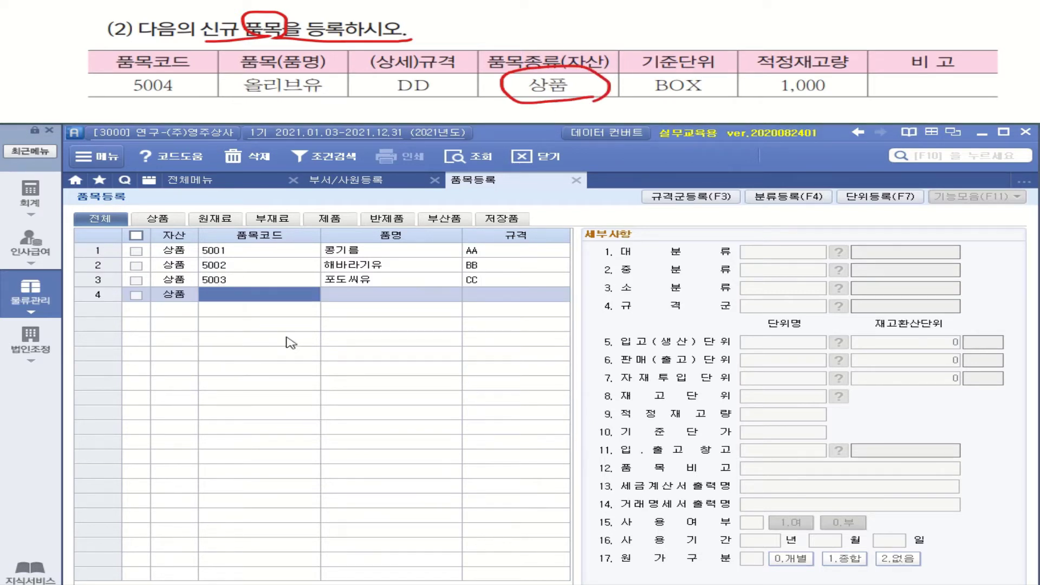
{"action": "type", "text": "5004"}
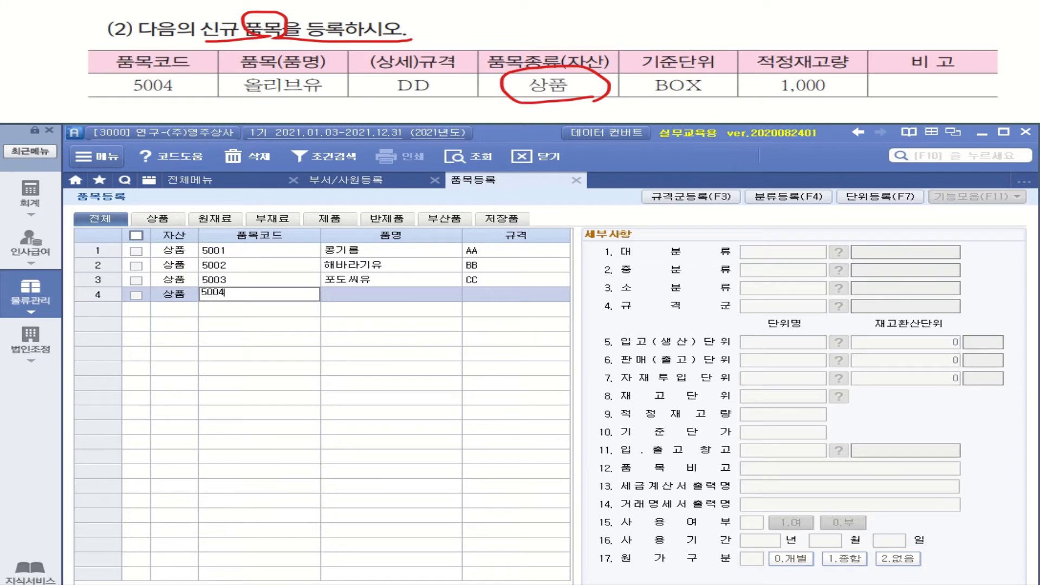
{"action": "key", "text": "Return"}
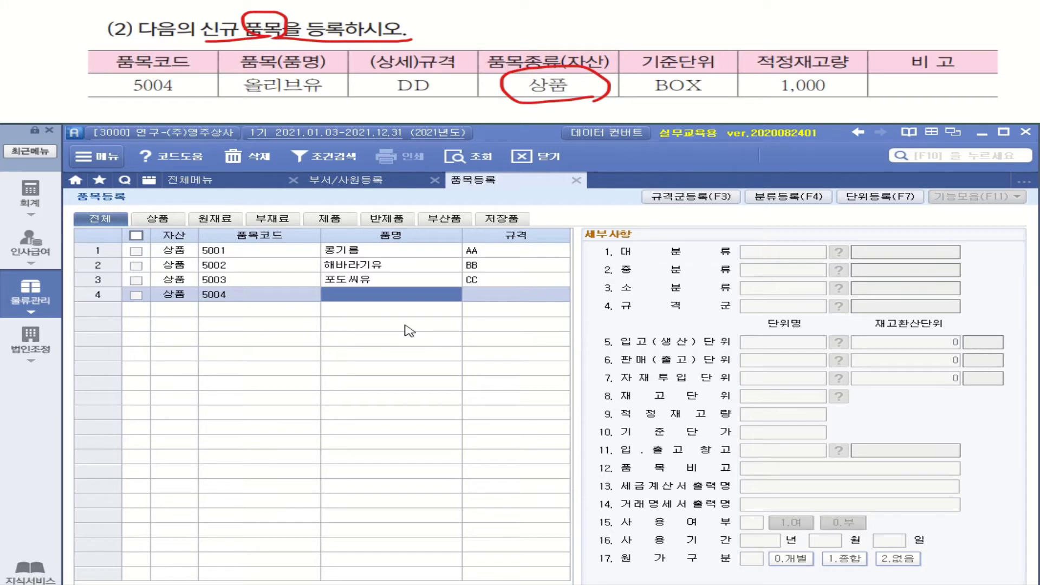
{"action": "type", "text": "오ㄹㄹㅣㅂㅡ"}
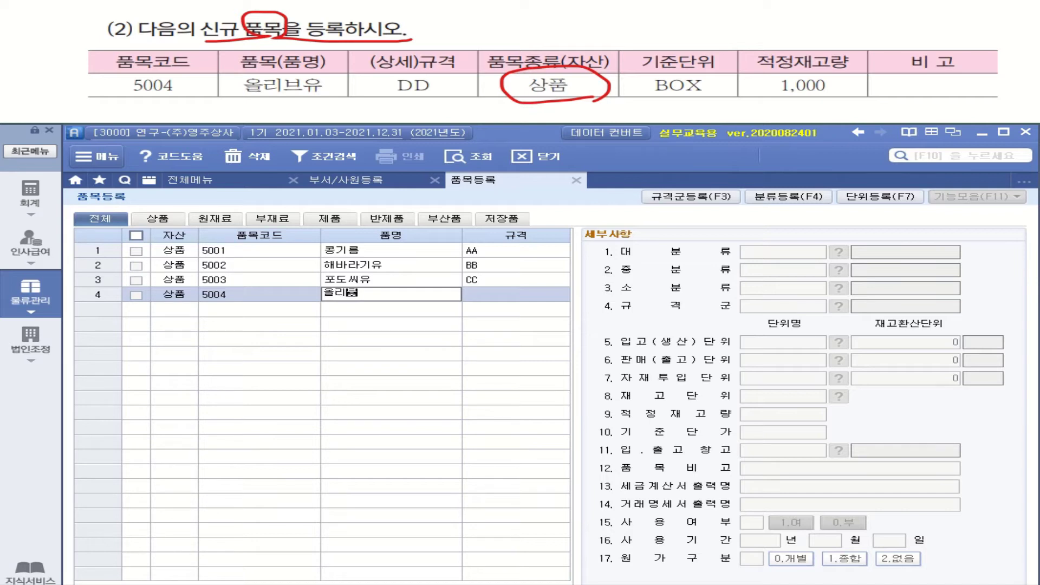
{"action": "type", "text": "ㅇㅠ"}
{"action": "key", "text": "Return"}
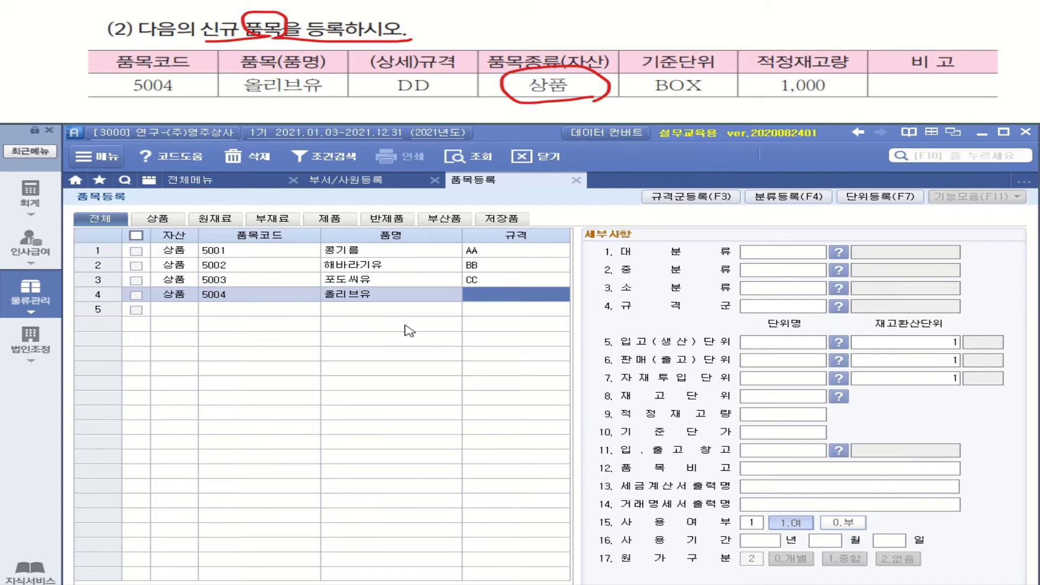
{"action": "type", "text": "DD"}
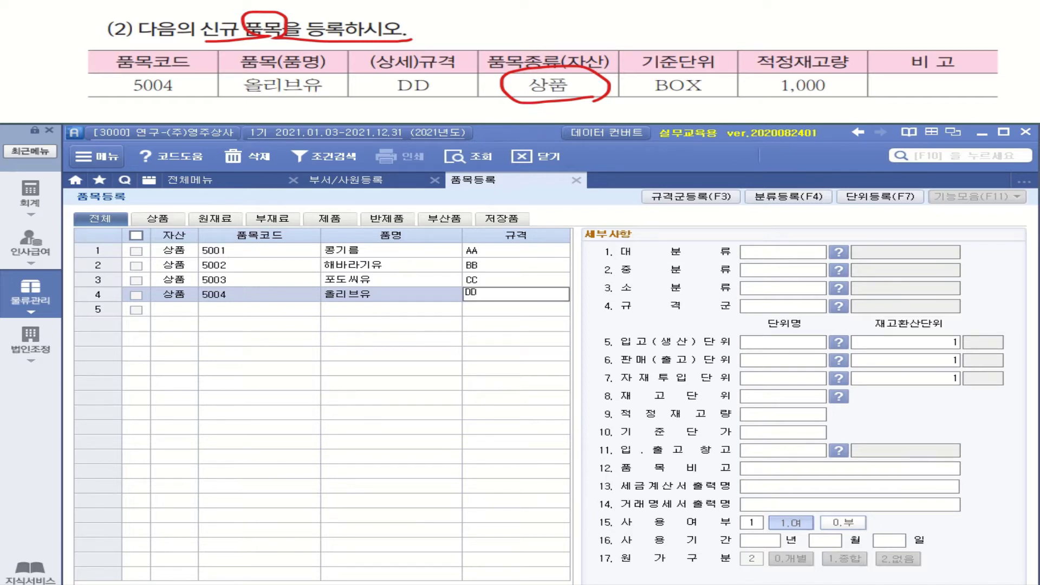
{"action": "key", "text": "Return"}
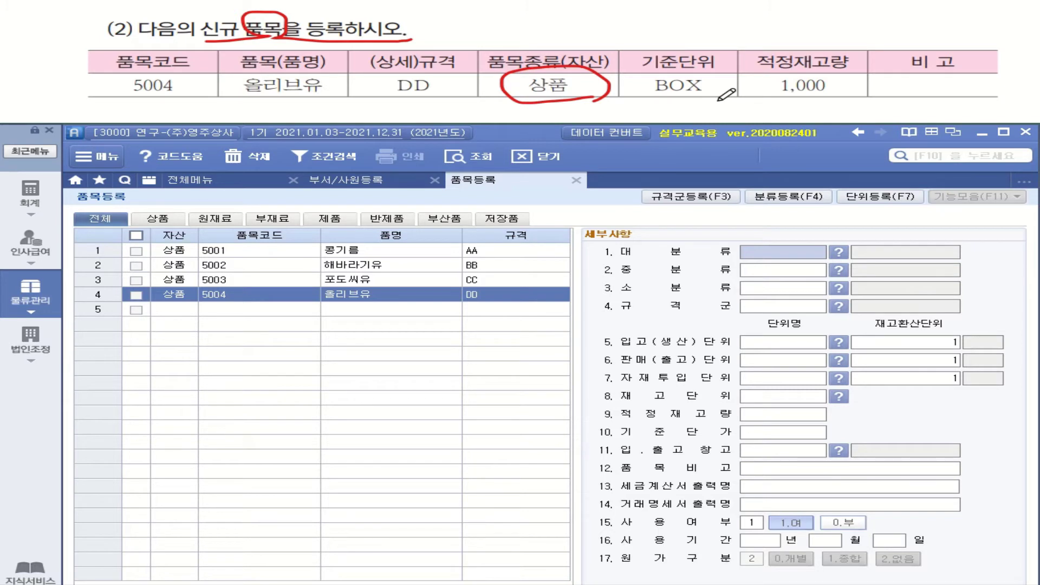
Set item 5004's receiving unit (입고단위) to BOX.
{"action": "left_click", "coordinate": [792, 343]}
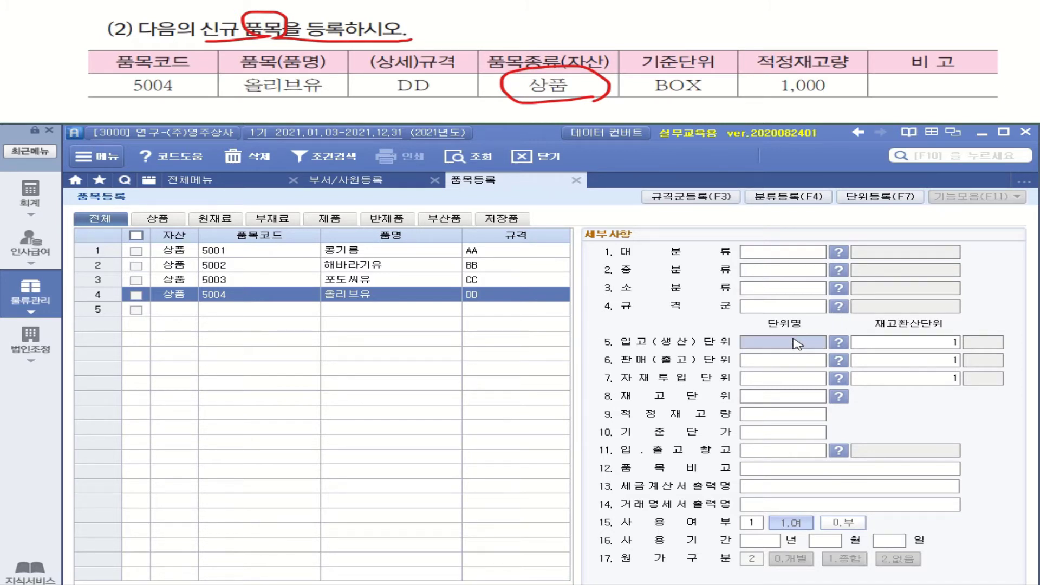
{"action": "type", "text": "ㅠㅐㅌ"}
{"action": "key", "text": "BackSpace"}
{"action": "key", "text": "BackSpace"}
{"action": "key", "text": "BackSpace"}
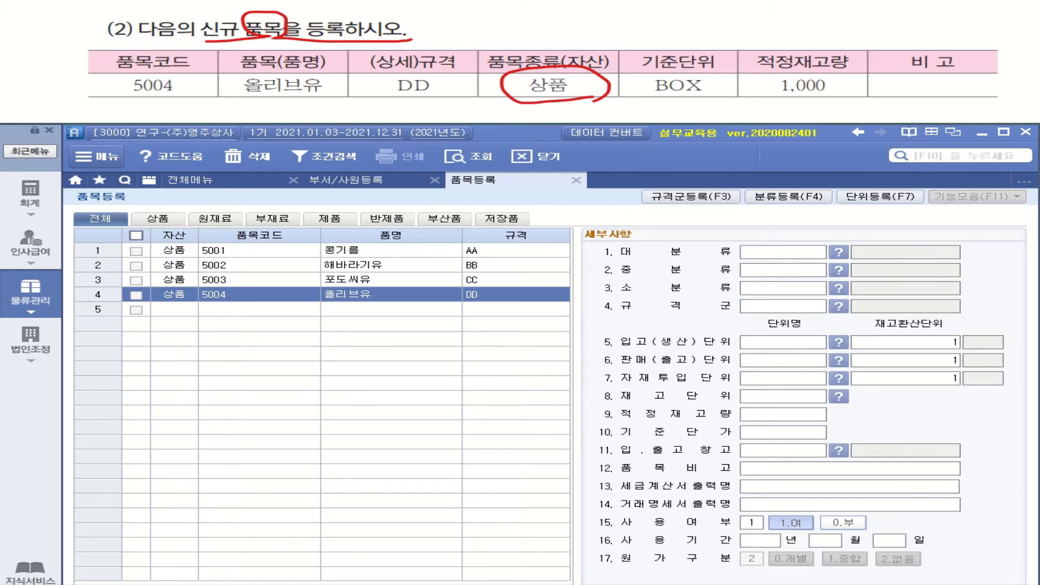
{"action": "type", "text": "BOX"}
{"action": "key", "text": "Return"}
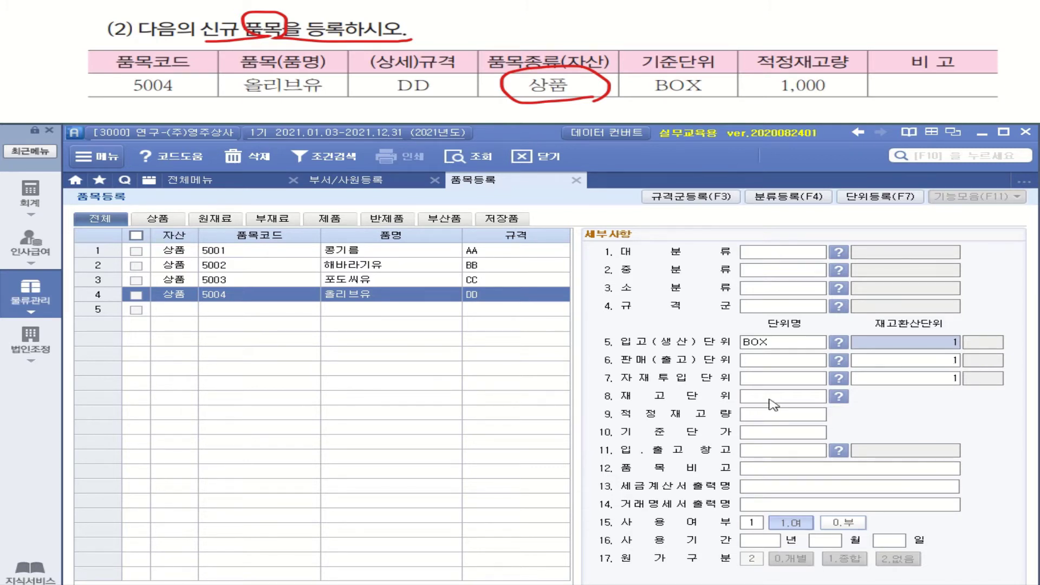
Set sales, material-input and stock units to BOX and 적정재고량 to 1,000.
{"action": "left_click", "coordinate": [786, 344]}
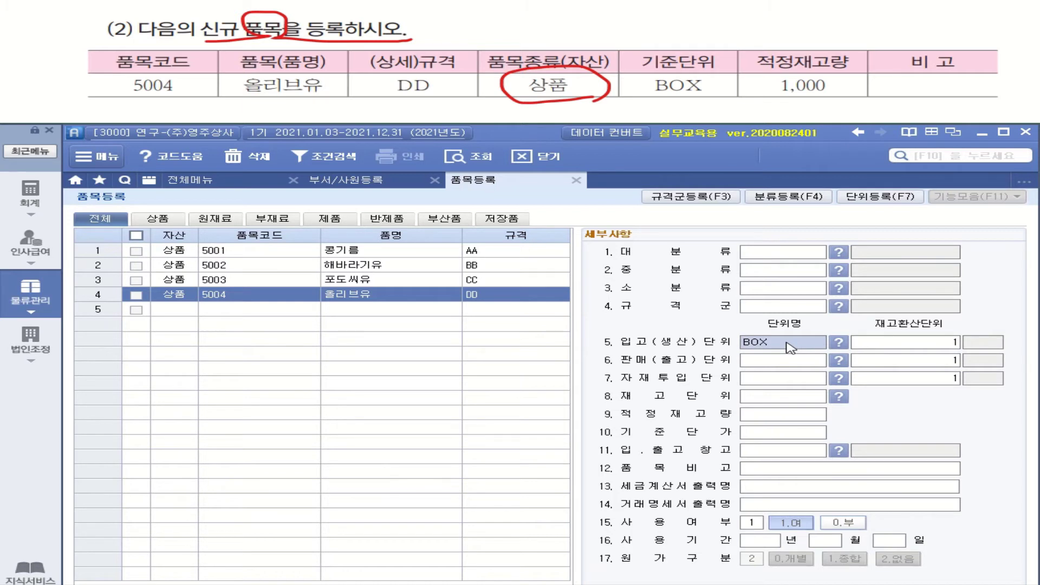
{"action": "left_click", "coordinate": [784, 360]}
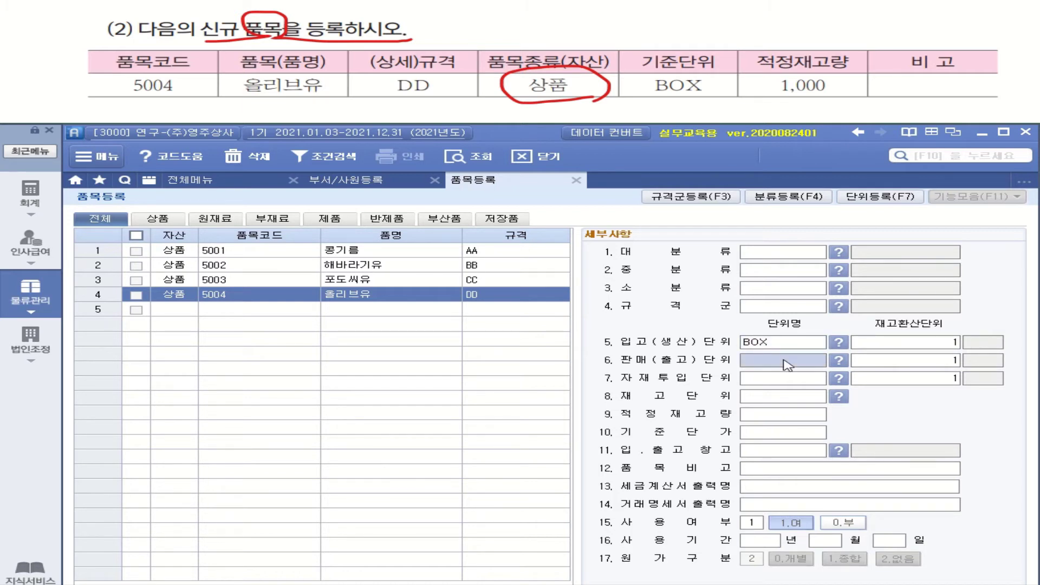
{"action": "type", "text": "BOX"}
{"action": "left_click", "coordinate": [764, 383]}
{"action": "type", "text": "BOX"}
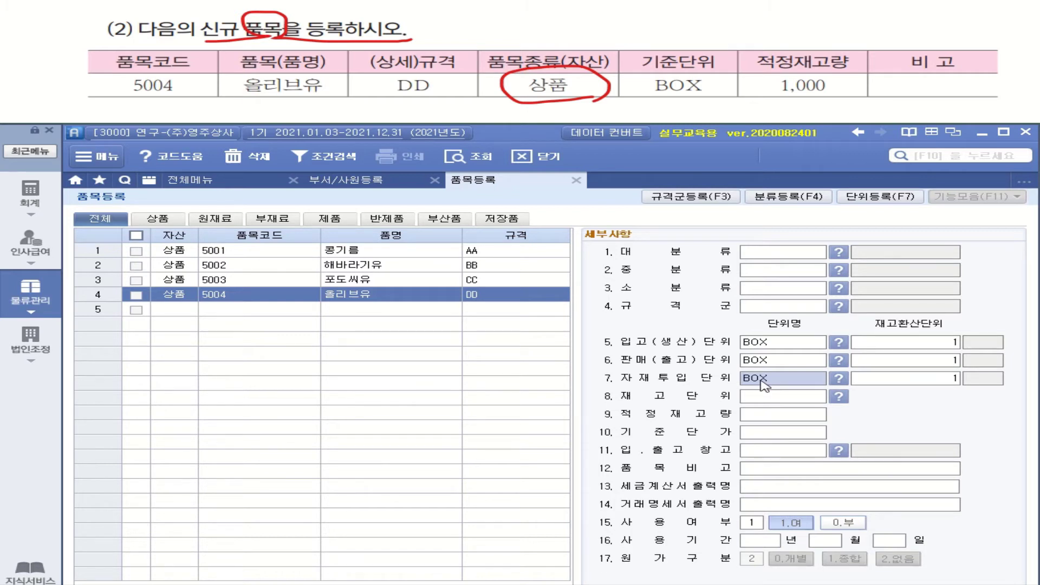
{"action": "left_click", "coordinate": [770, 400]}
{"action": "type", "text": "BOX"}
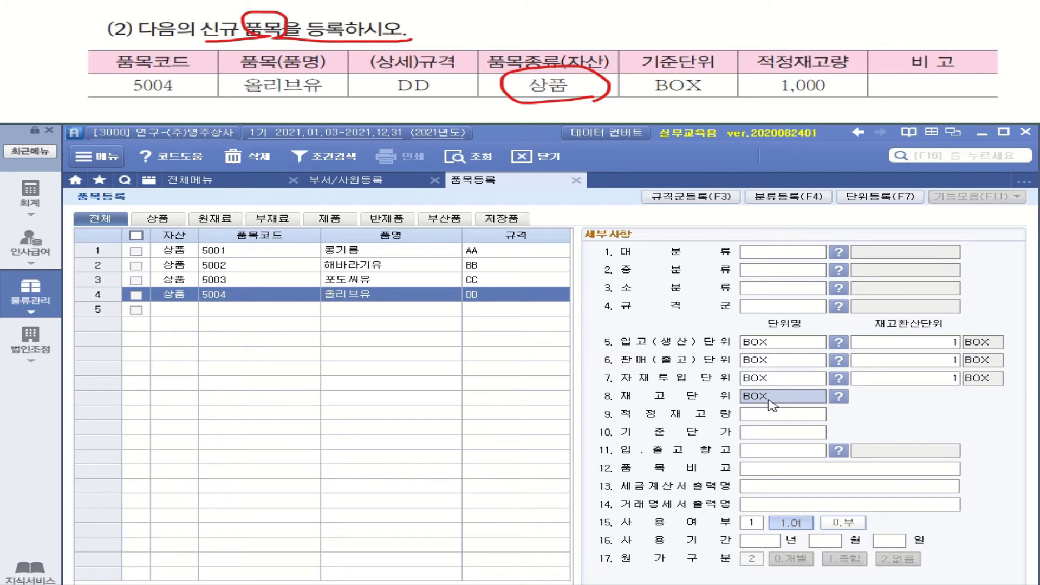
{"action": "left_click", "coordinate": [797, 415]}
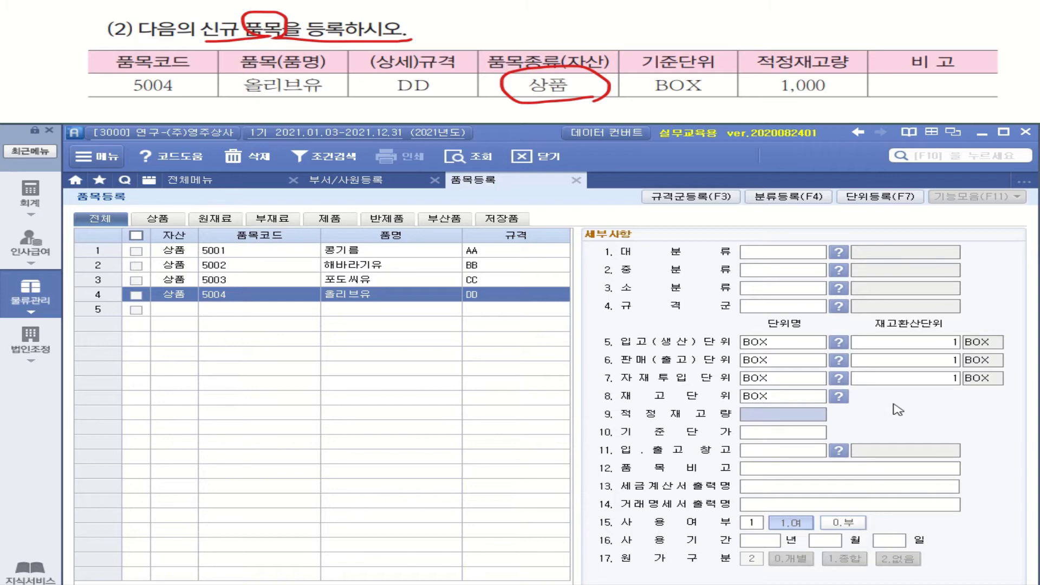
{"action": "type", "text": "1"}
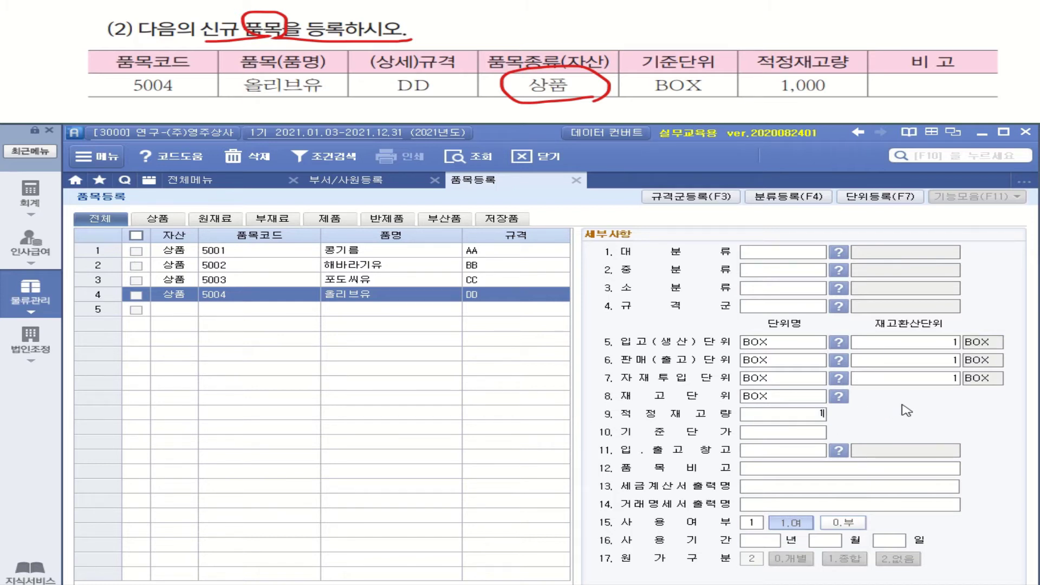
{"action": "type", "text": ",000"}
{"action": "key", "text": "Return"}
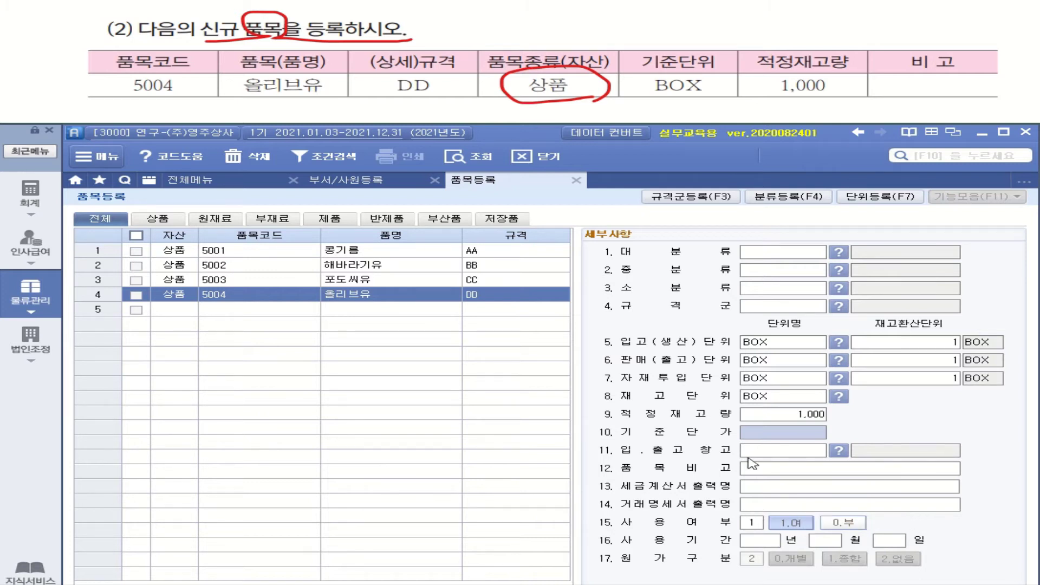
Save item 5004, then open 거래처등록 under 물류관리 > 기준정보관리.
{"action": "left_click", "coordinate": [181, 316]}
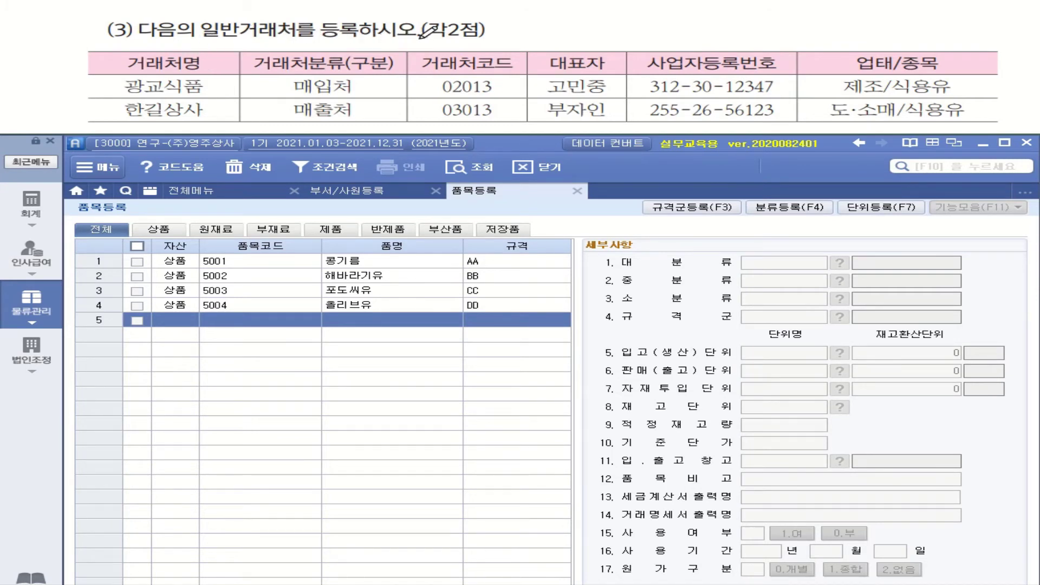
{"action": "left_click_drag", "start_coordinate": [202, 41], "coordinate": [302, 43]}
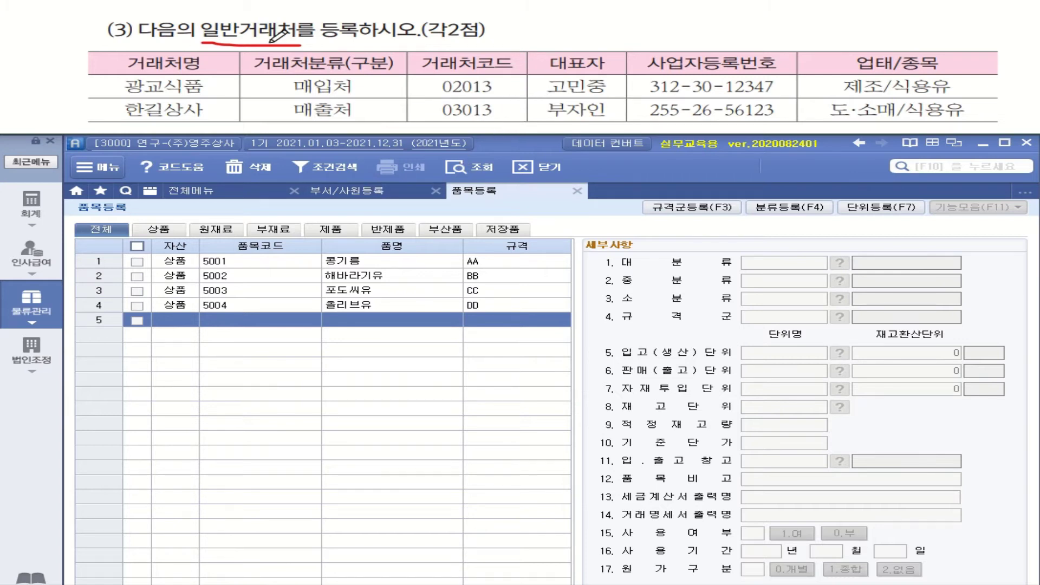
{"action": "left_click", "coordinate": [214, 193]}
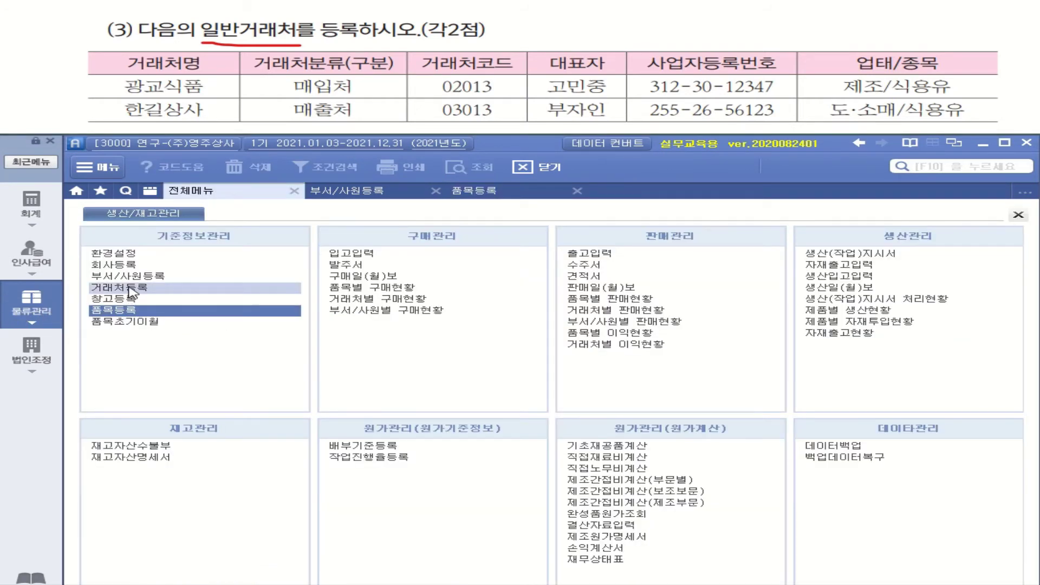
{"action": "left_click", "coordinate": [33, 202]}
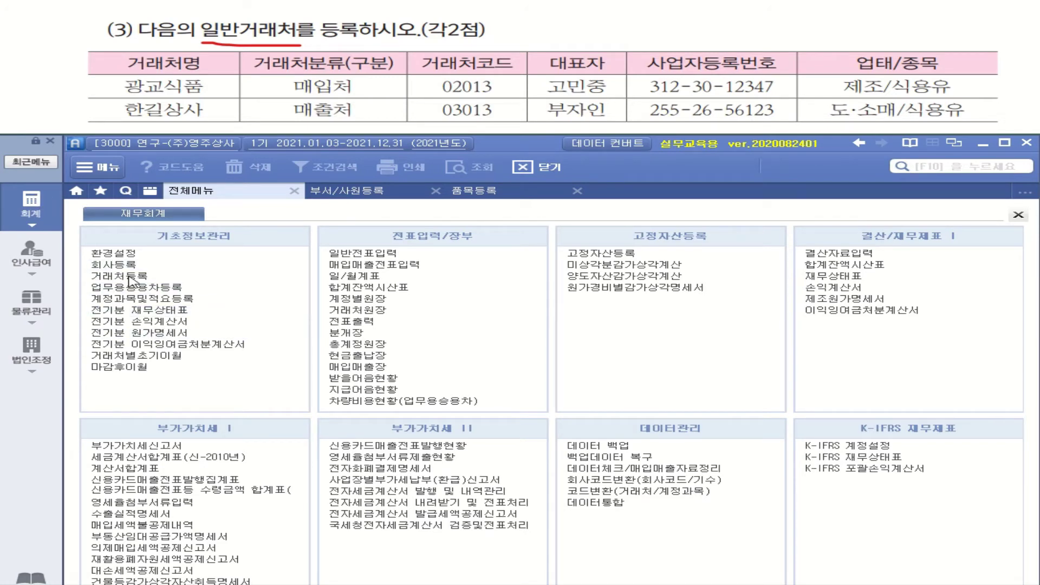
{"action": "left_click", "coordinate": [40, 317]}
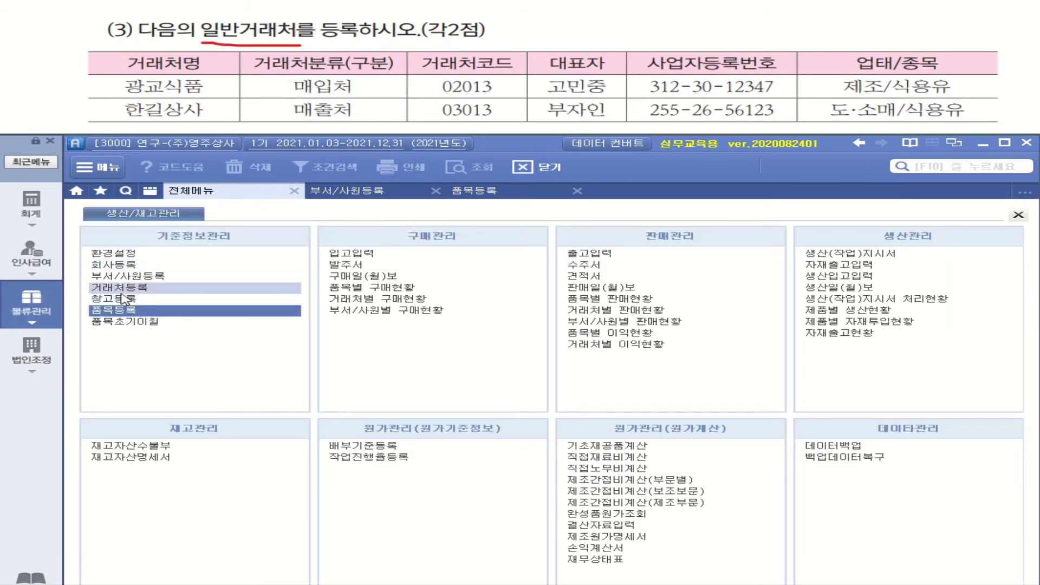
{"action": "left_click", "coordinate": [123, 289]}
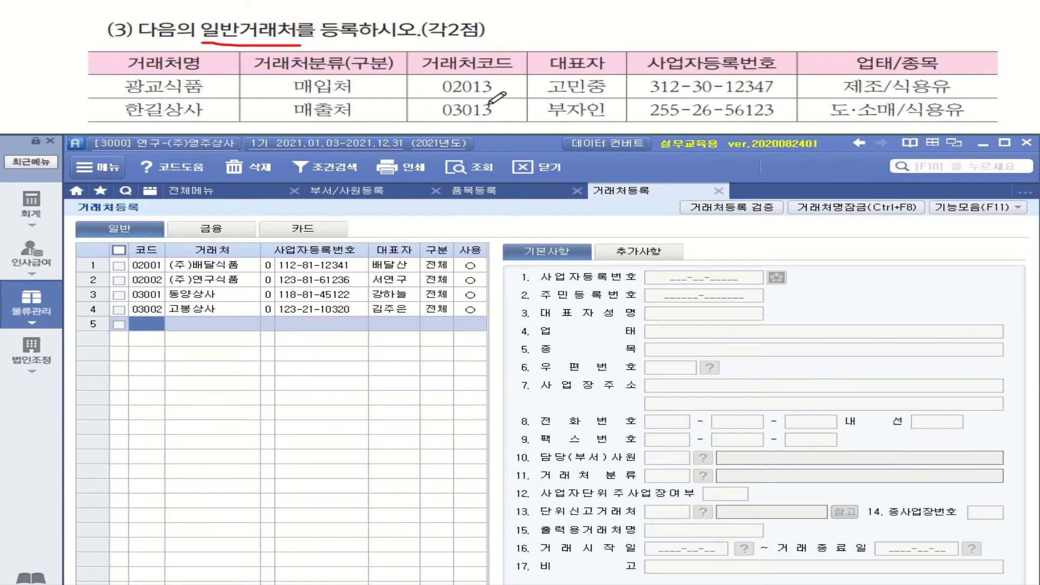
{"action": "type", "text": "02013"}
{"action": "key", "text": "Return"}
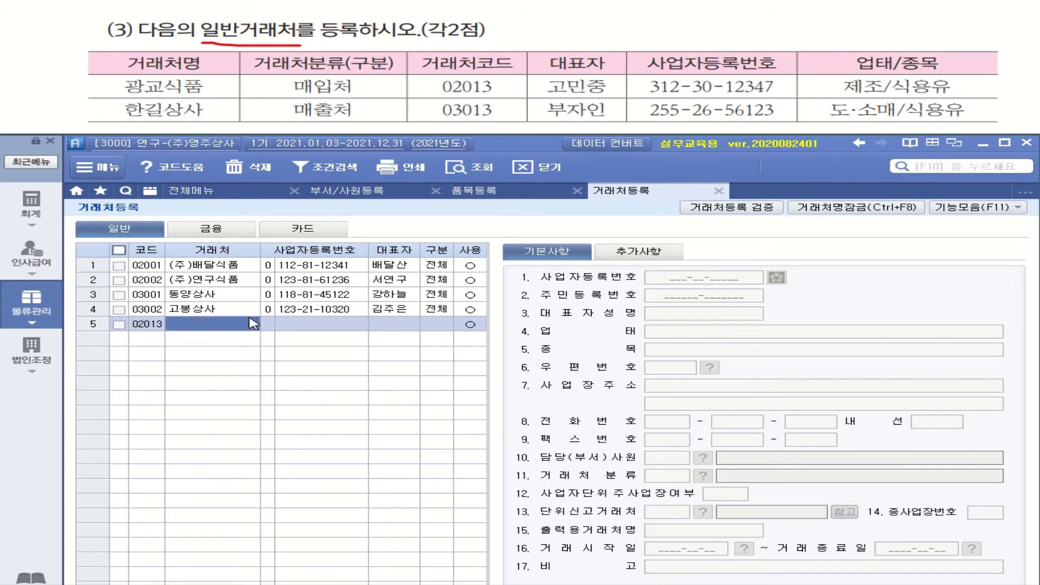
{"action": "left_click", "coordinate": [252, 324]}
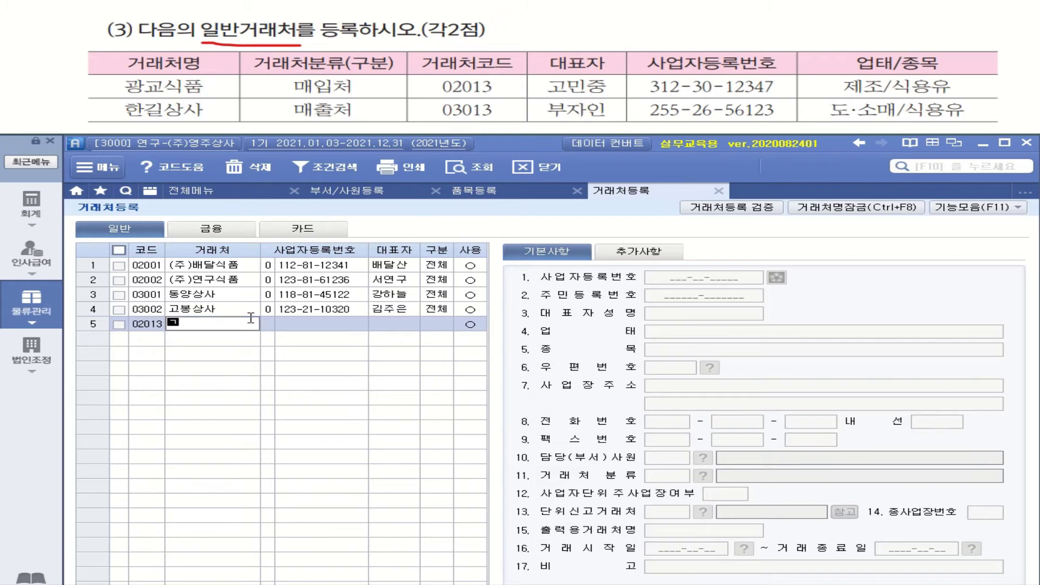
{"action": "type", "text": "광ㄱㅛ시ㄱ품"}
{"action": "key", "text": "Return"}
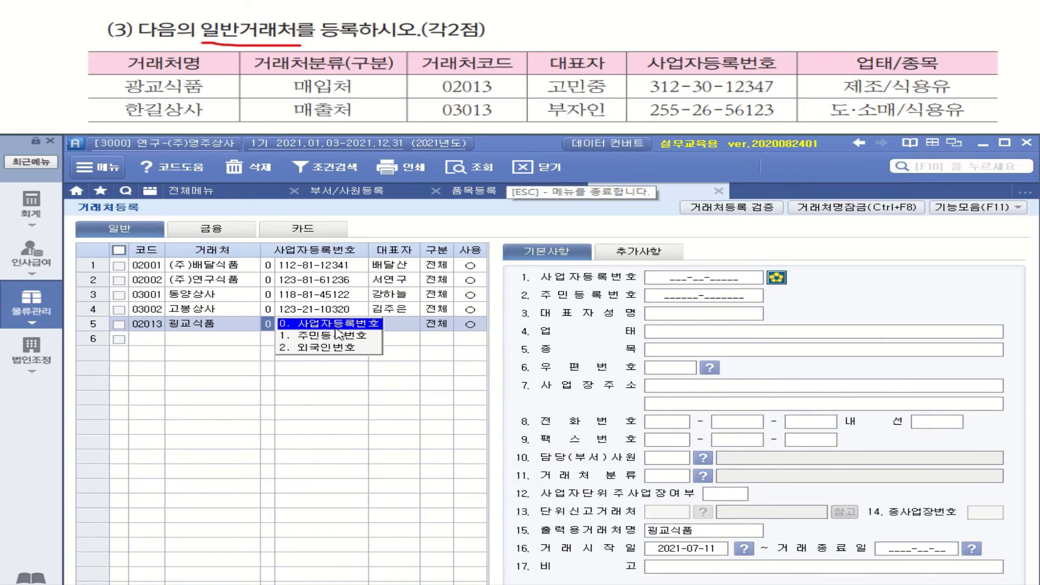
{"action": "key", "text": "Return"}
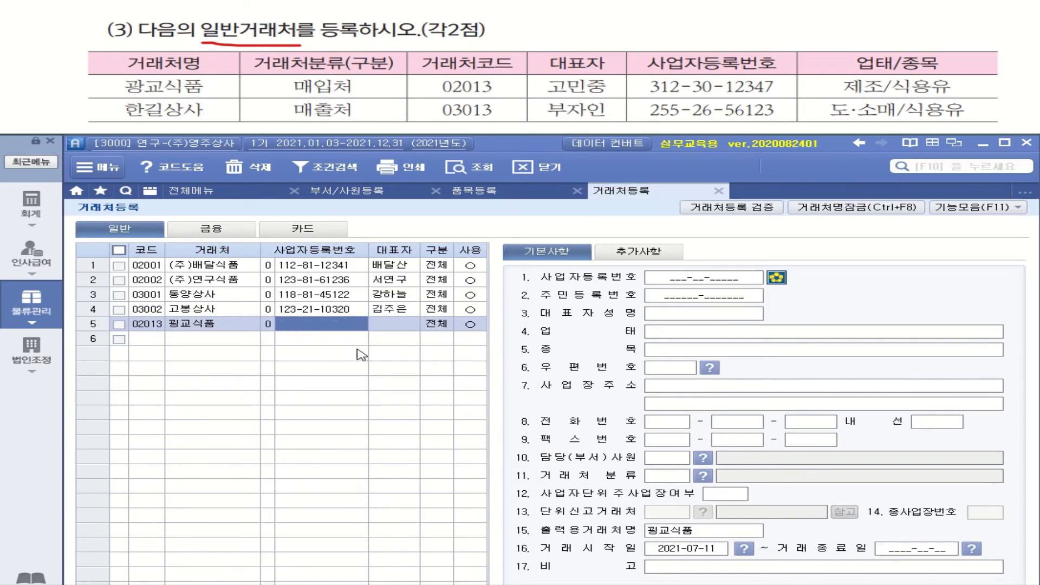
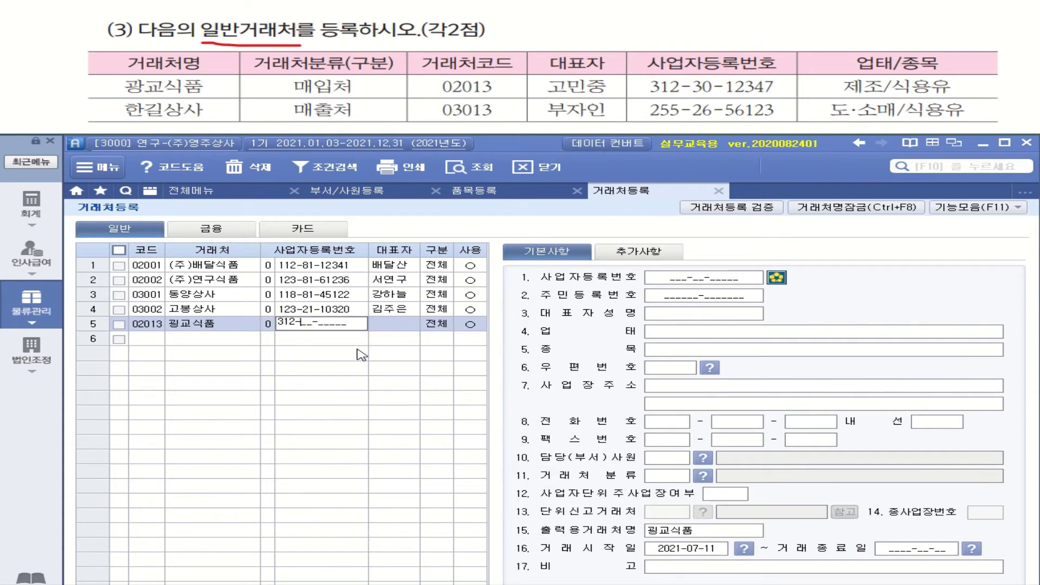
{"action": "key", "text": "Return"}
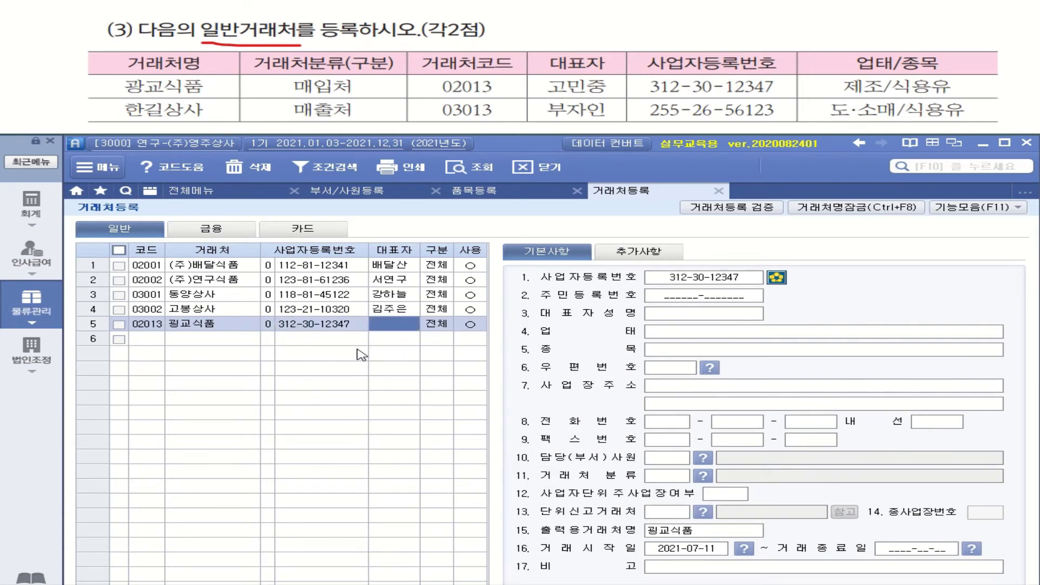
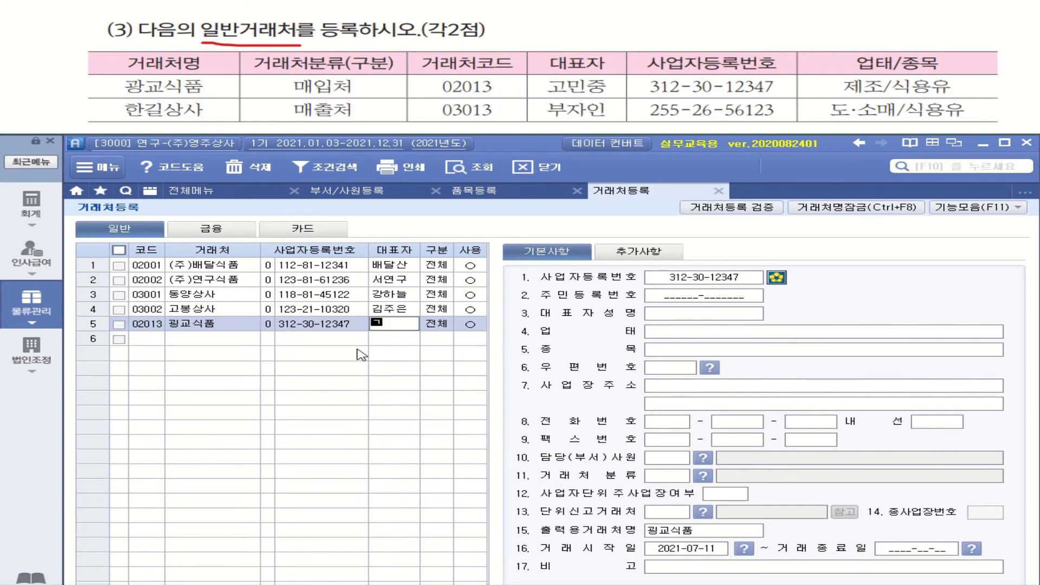
Enter 광교식품's representative name and set its 구분 to 2.매입.
{"action": "key", "text": "Return"}
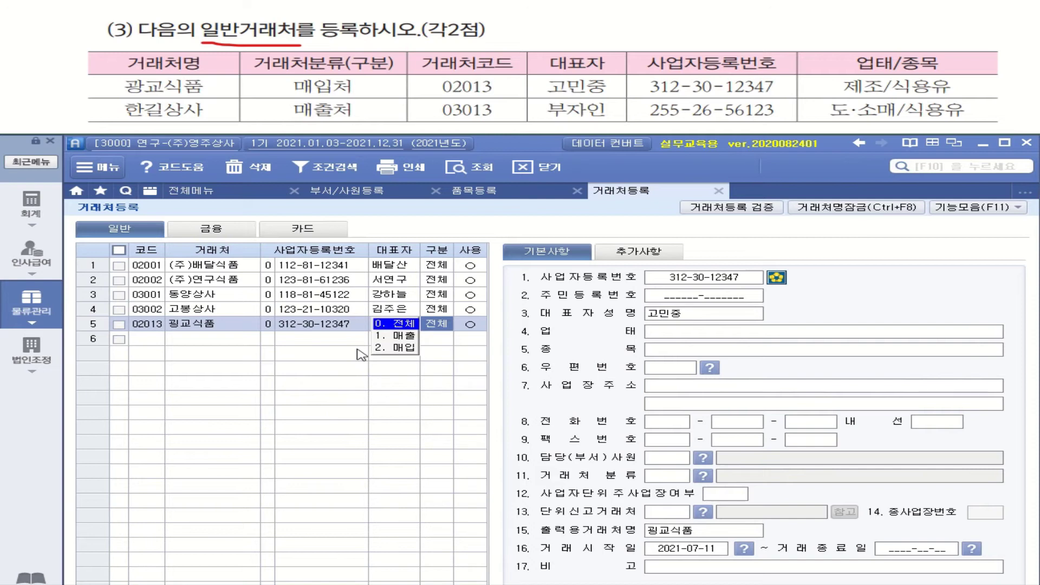
{"action": "left_click", "coordinate": [412, 347]}
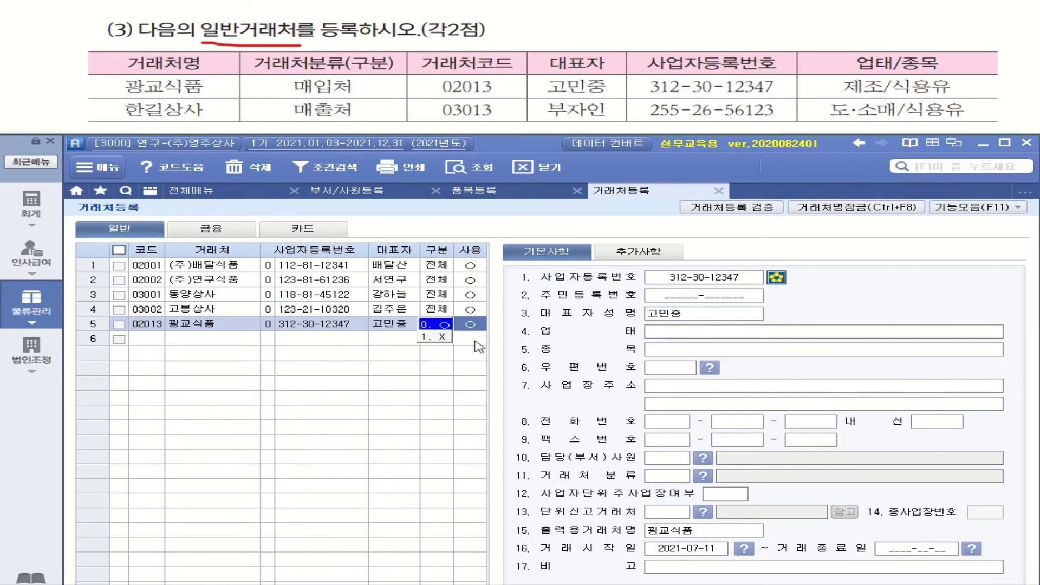
{"action": "left_click", "coordinate": [439, 327]}
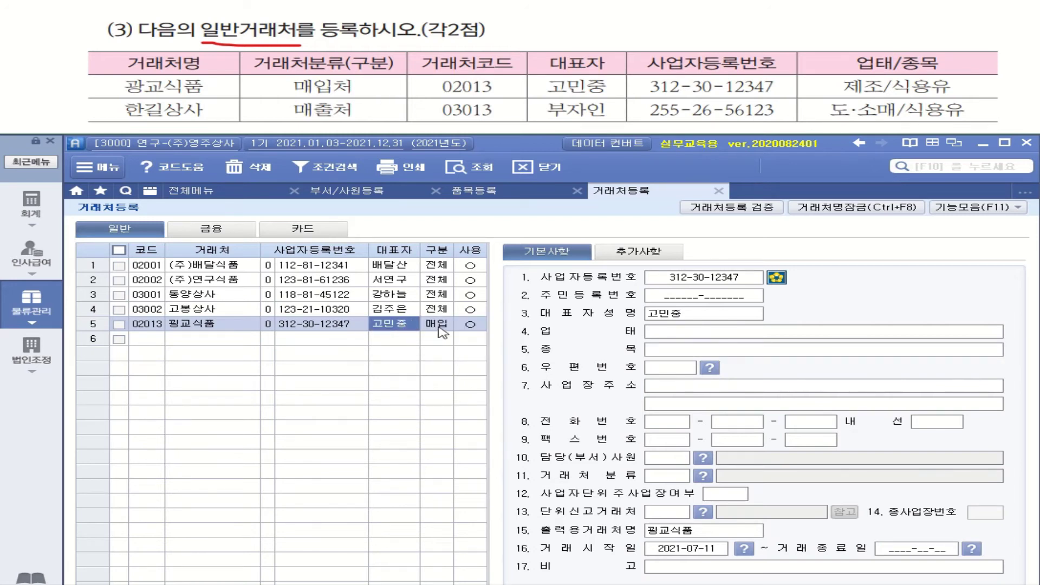
{"action": "left_click", "coordinate": [439, 327]}
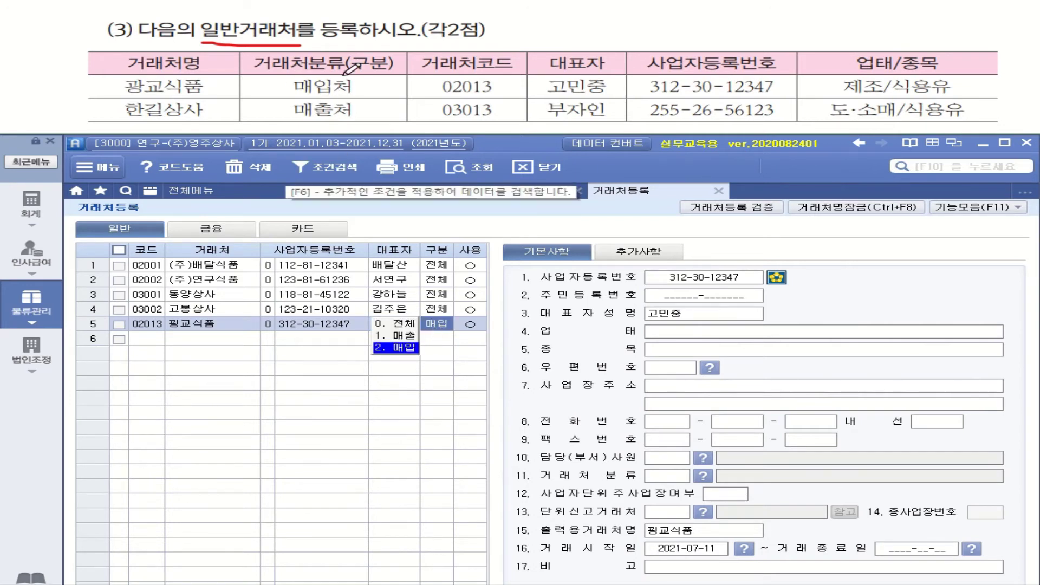
{"action": "key", "text": "Return"}
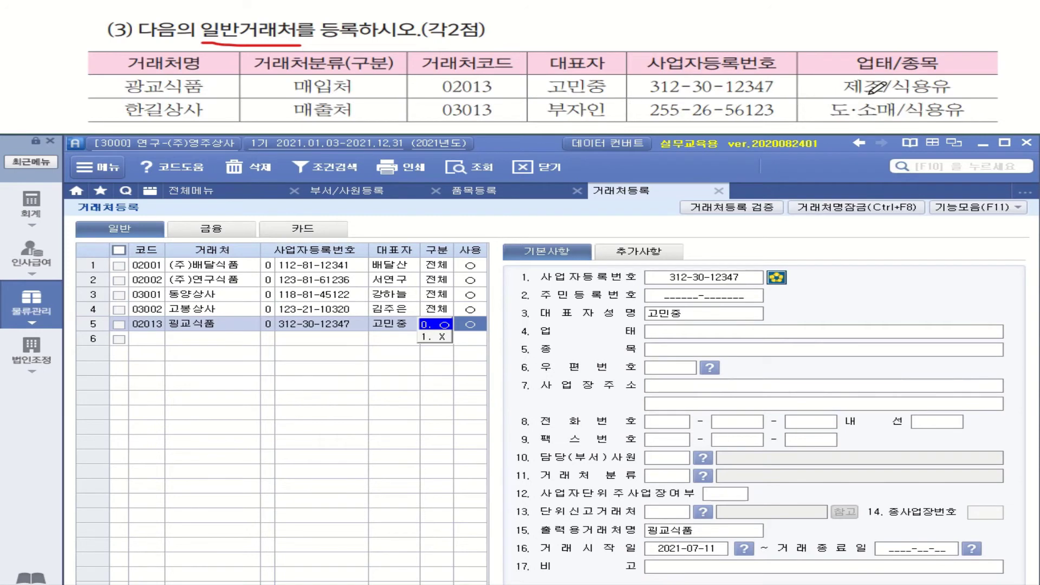
Enter 업태 제조 and 종목 식용유 for 광교식품, correcting the misspelled 재조.
{"action": "left_click_drag", "start_coordinate": [863, 93], "coordinate": [940, 90]}
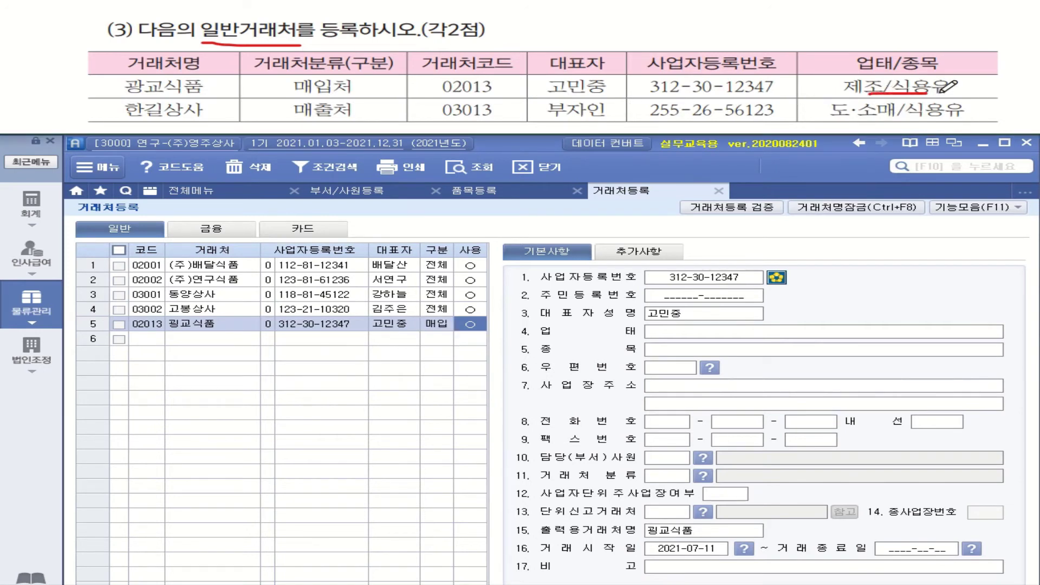
{"action": "left_click", "coordinate": [652, 332]}
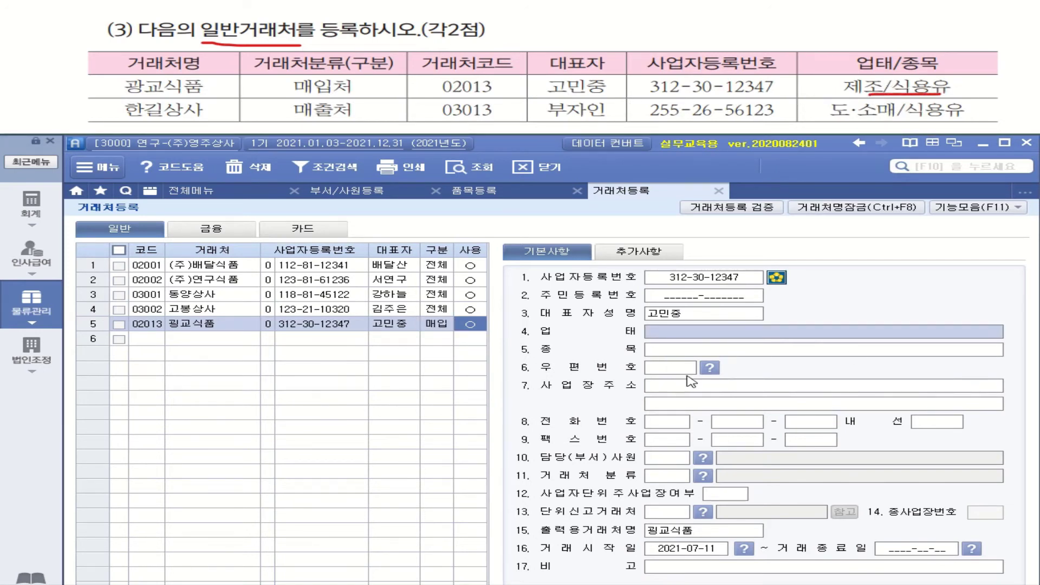
{"action": "type", "text": "재조"}
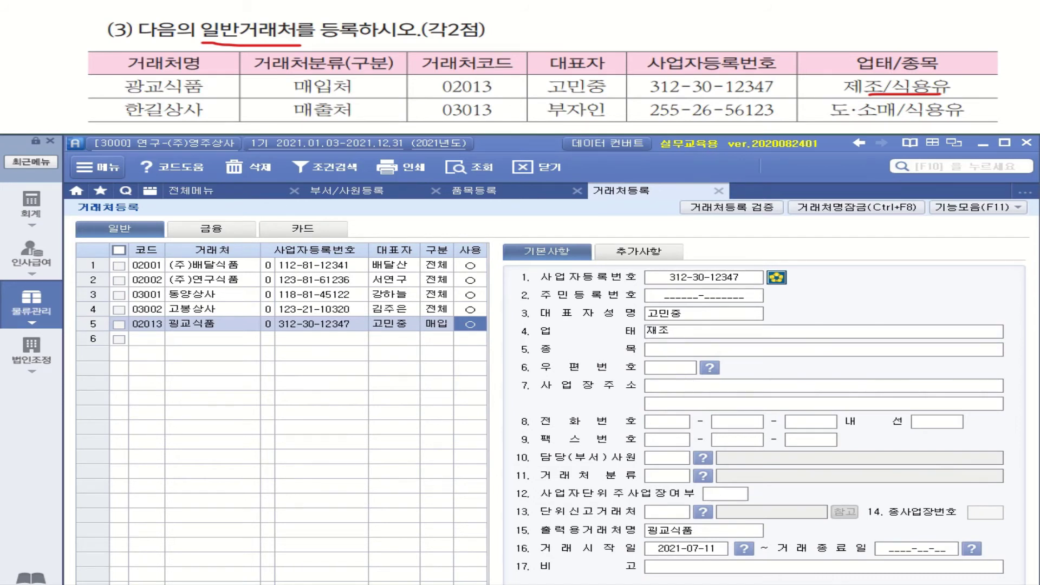
{"action": "key", "text": "BackSpace"}
{"action": "key", "text": "BackSpace"}
{"action": "key", "text": "BackSpace"}
{"action": "type", "text": "제조"}
{"action": "left_click", "coordinate": [660, 353]}
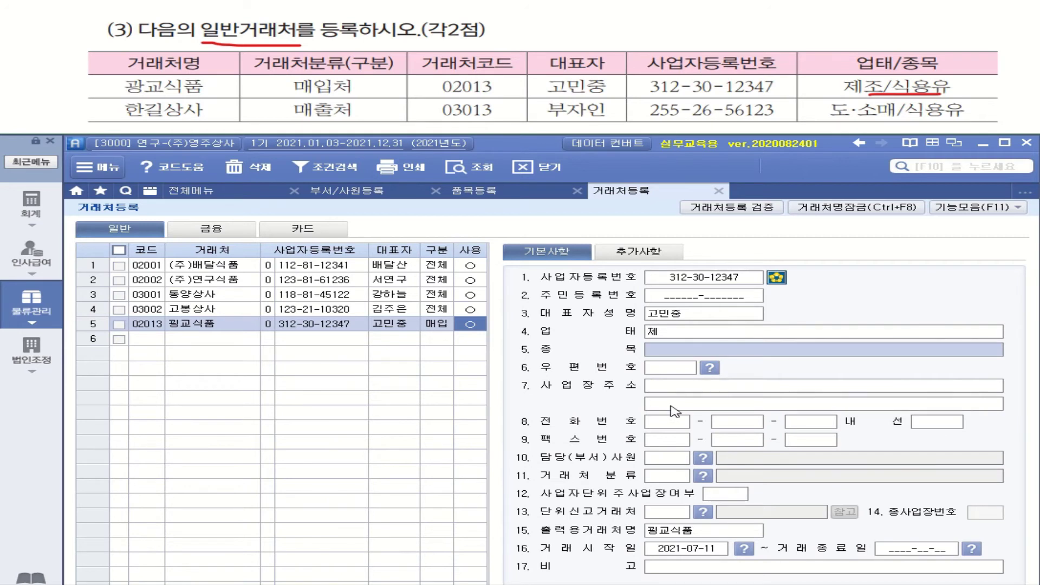
{"action": "left_click", "coordinate": [673, 336]}
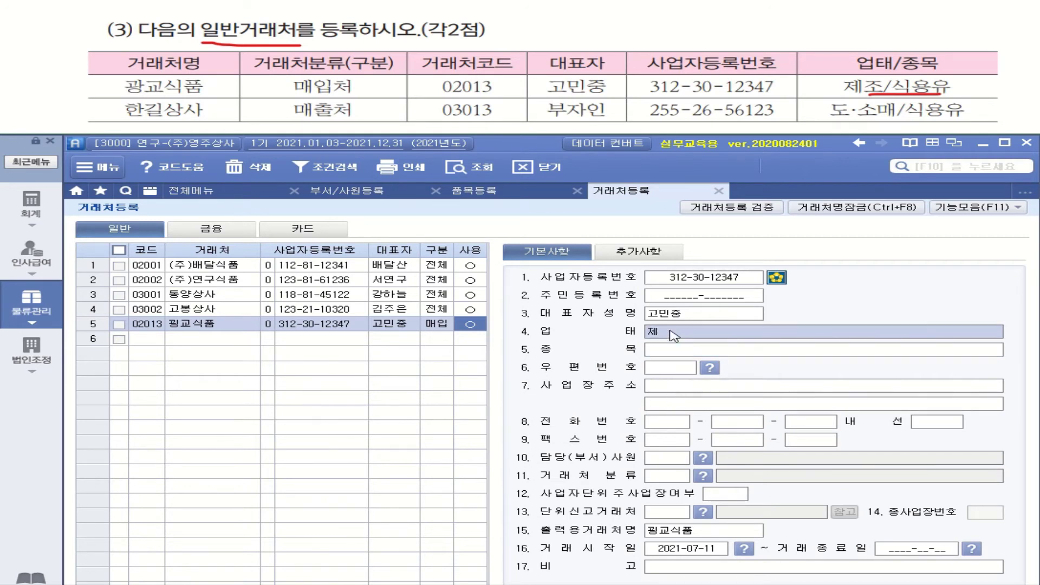
{"action": "left_click", "coordinate": [673, 334]}
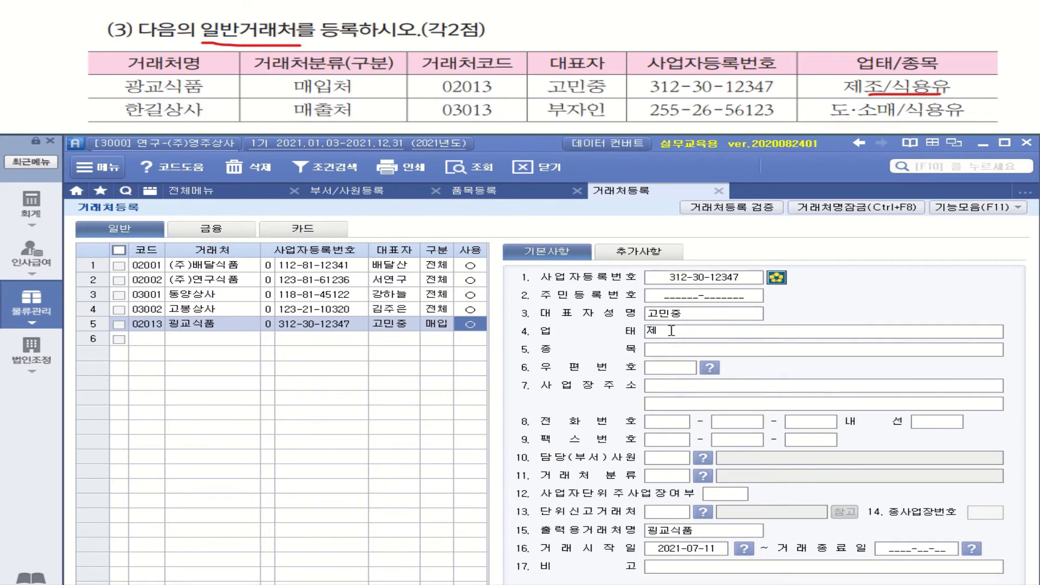
{"action": "type", "text": "조"}
{"action": "key", "text": "Return"}
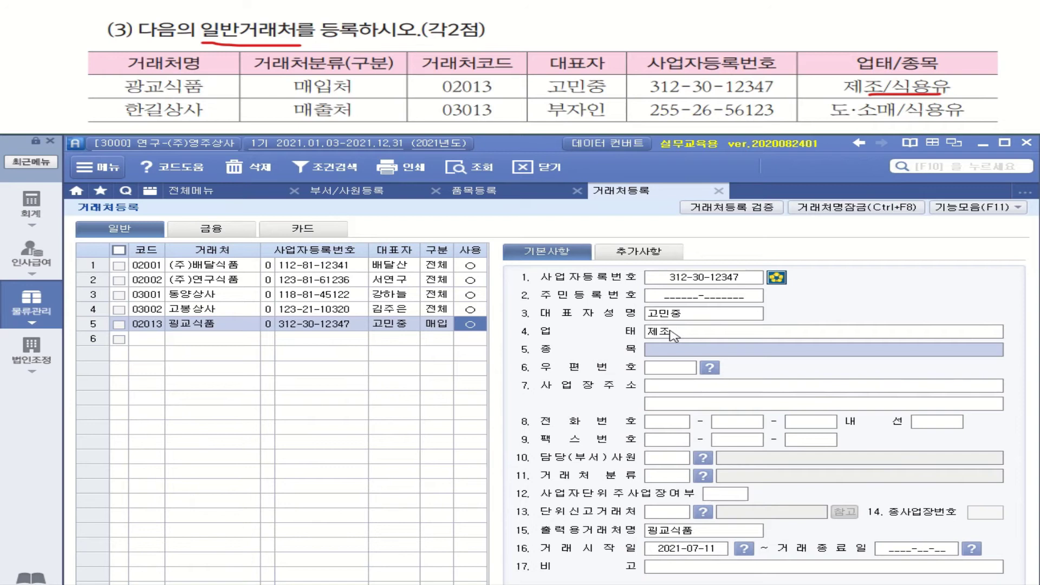
{"action": "type", "text": "ㅅ"}
{"action": "type", "text": "ㅇ"}
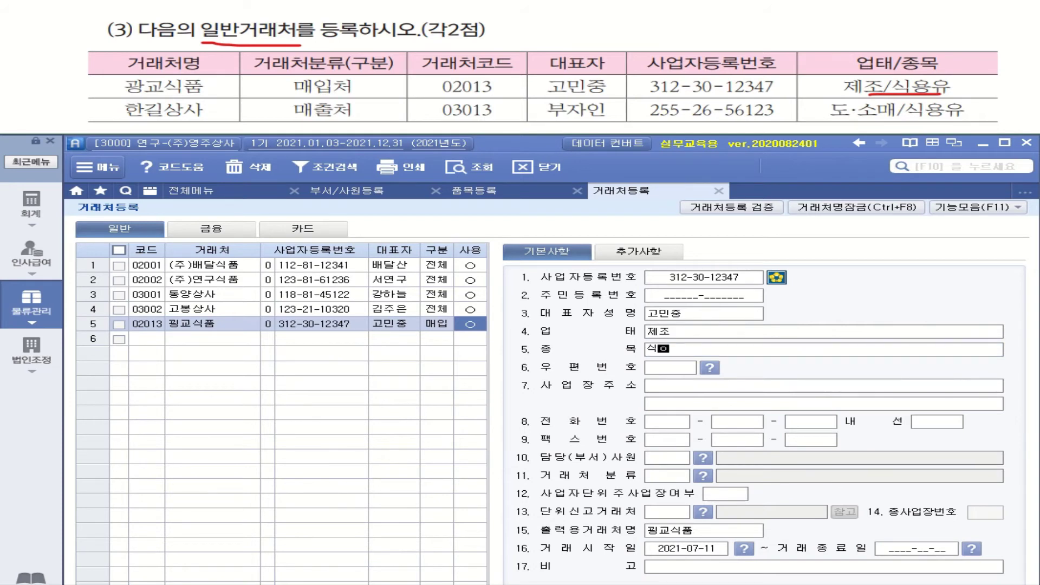
{"action": "type", "text": "ㅇㅠ"}
{"action": "key", "text": "Return"}
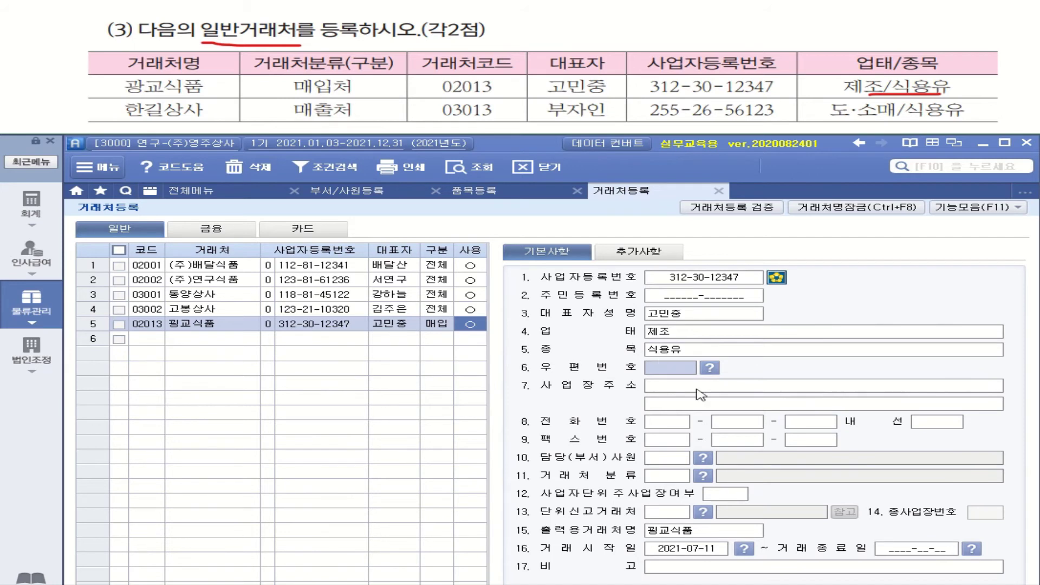
Start a new row 6 with partner code 03013 and name 한길상사.
{"action": "left_click", "coordinate": [155, 342]}
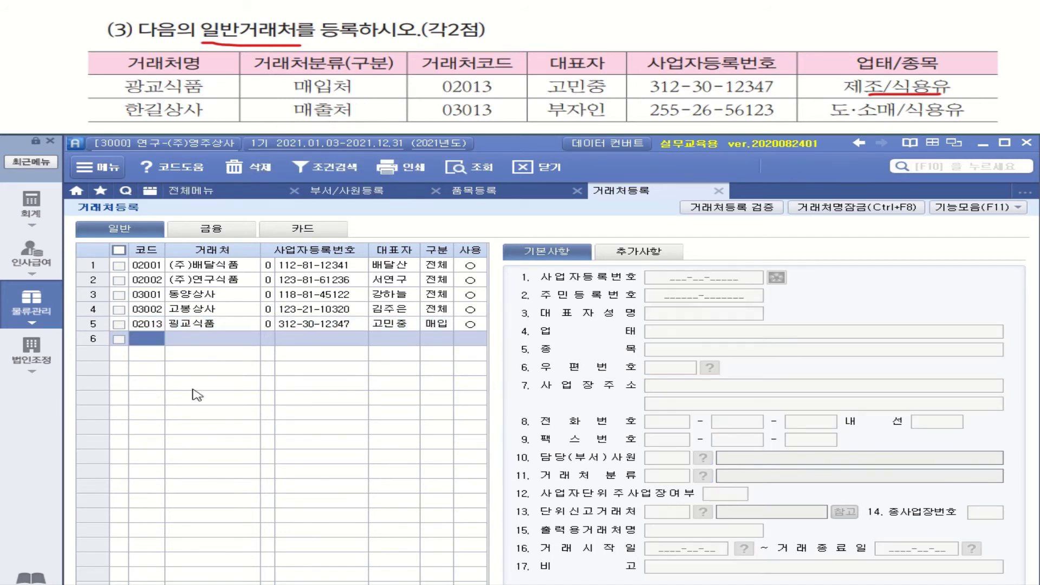
{"action": "type", "text": "3013"}
{"action": "key", "text": "Return"}
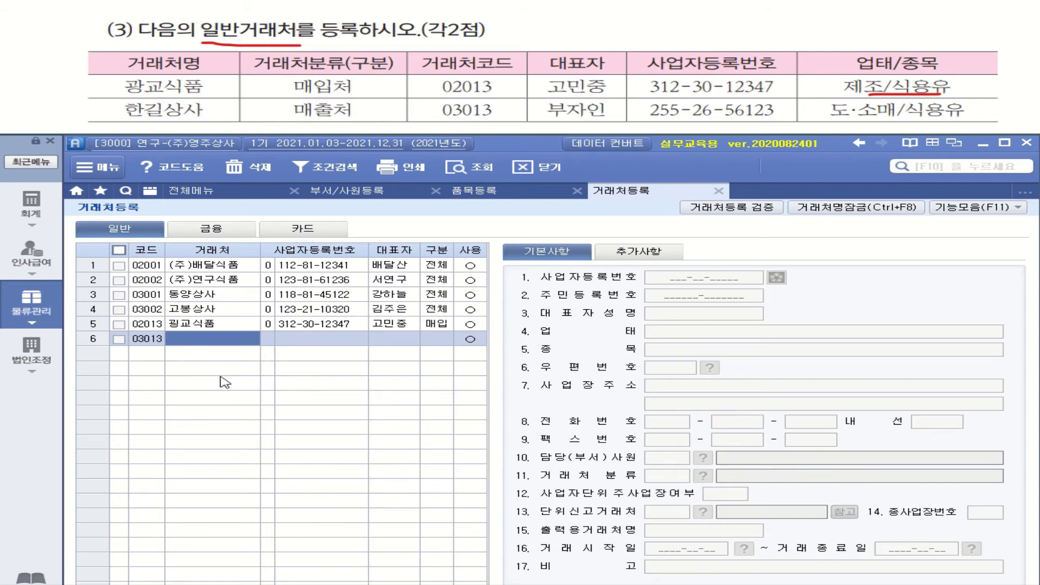
{"action": "type", "text": "한기"}
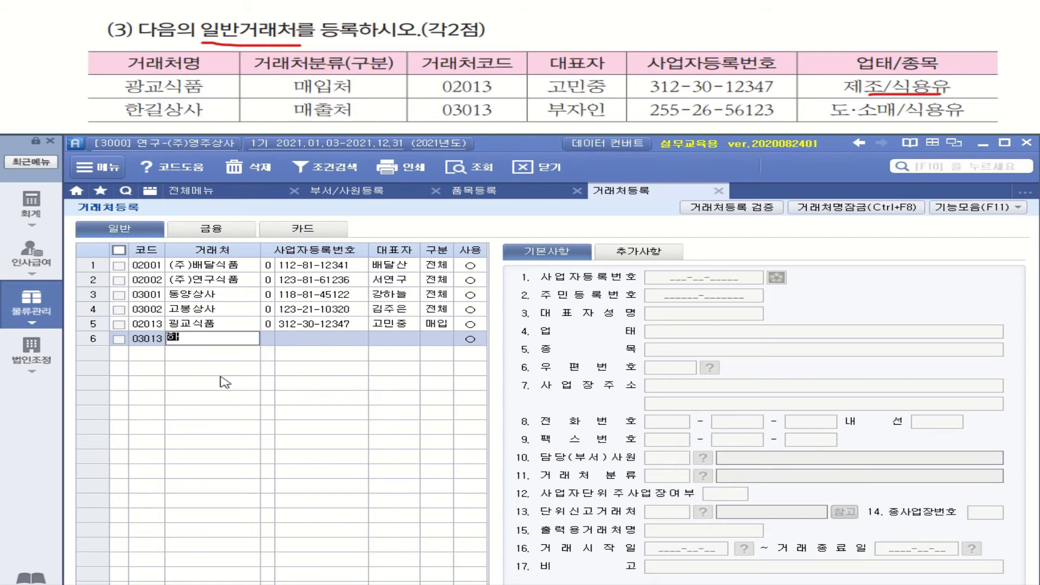
{"action": "type", "text": "ㄹ상ㄱ"}
{"action": "type", "text": "ㅏ"}
{"action": "type", "text": "사"}
{"action": "key", "text": "Return"}
{"action": "key", "text": "Return"}
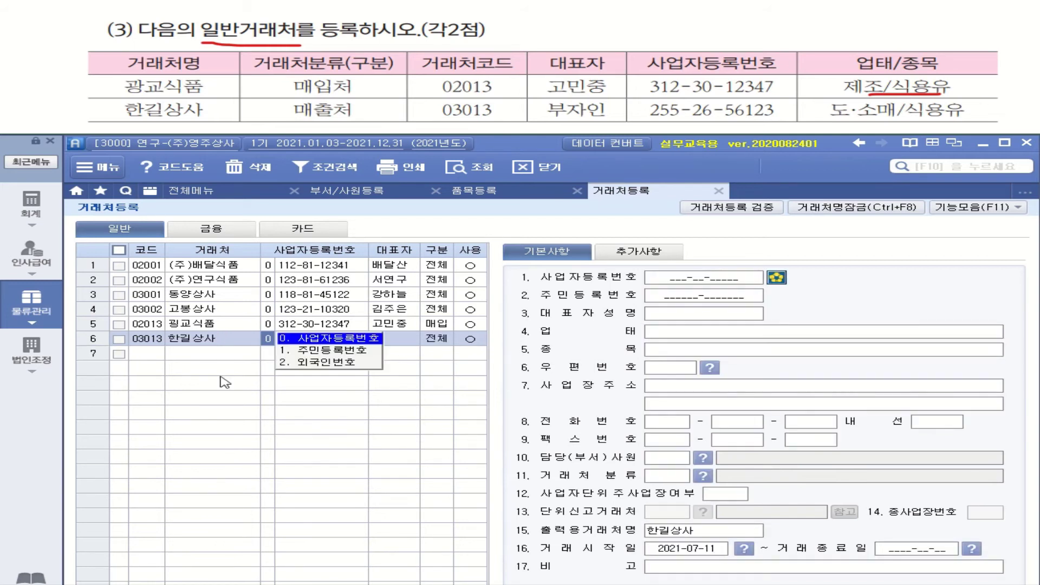
{"action": "key", "text": "Return"}
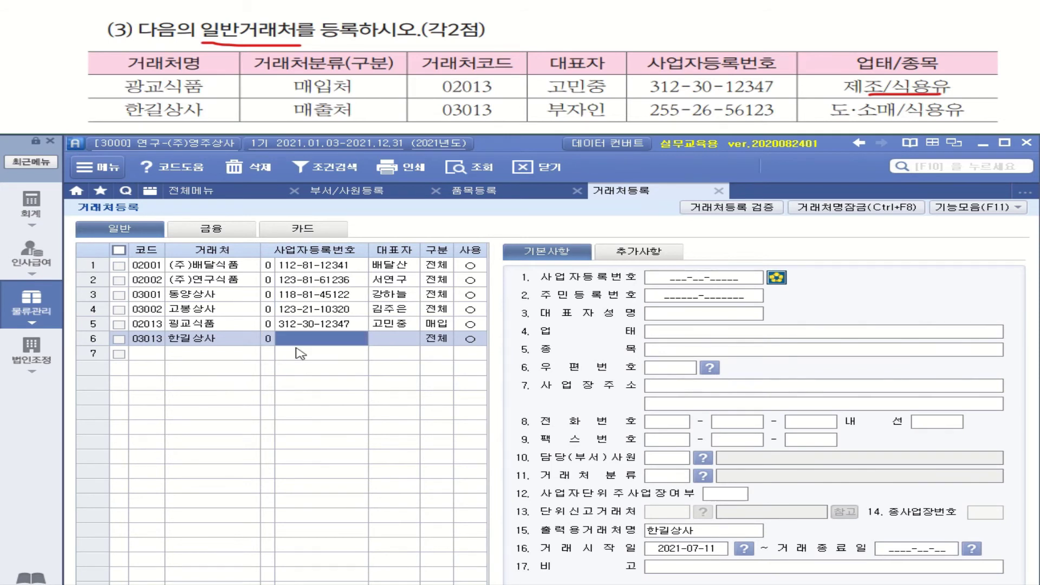
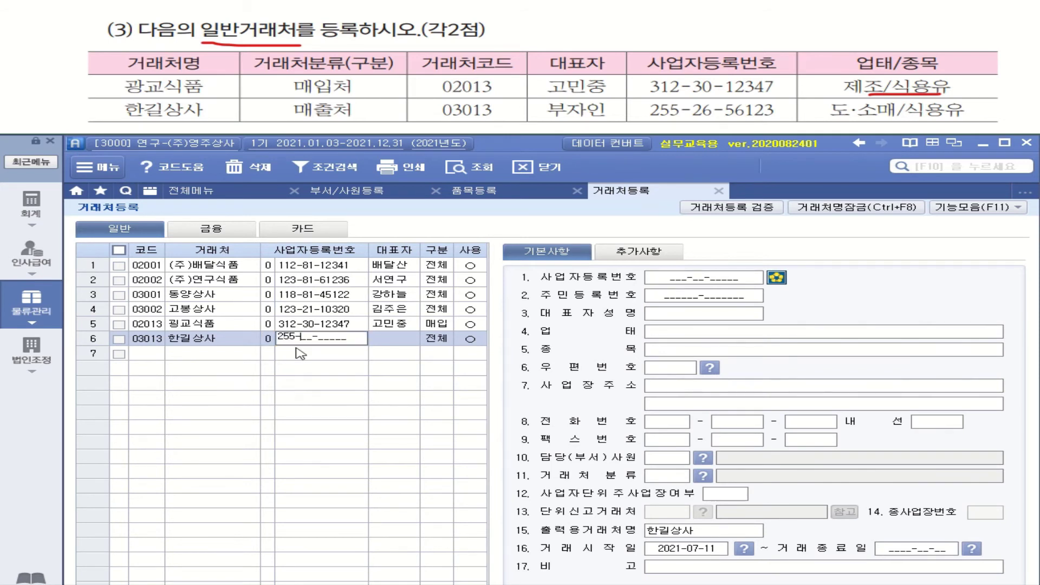
{"action": "key", "text": "Return"}
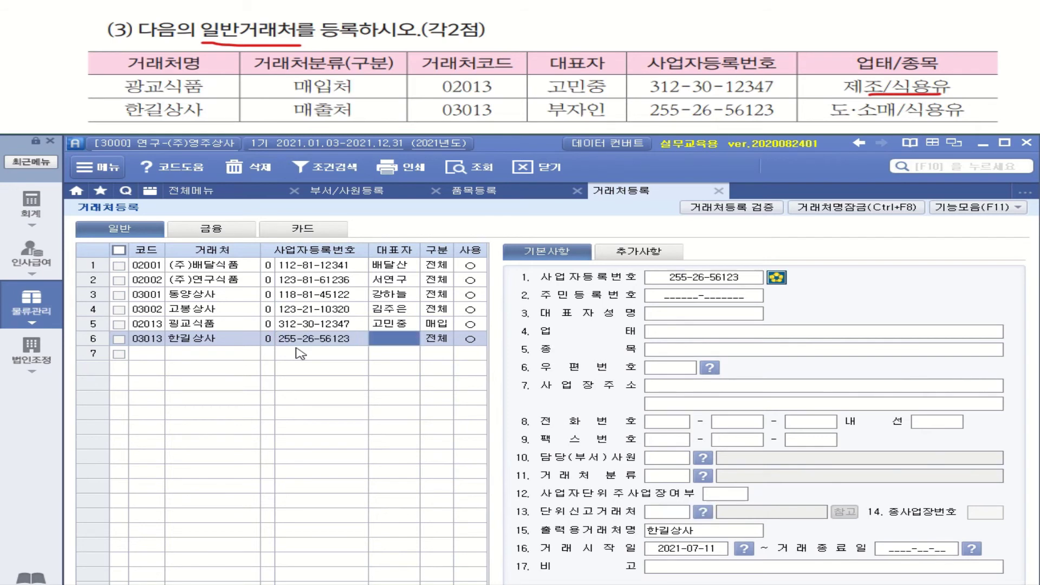
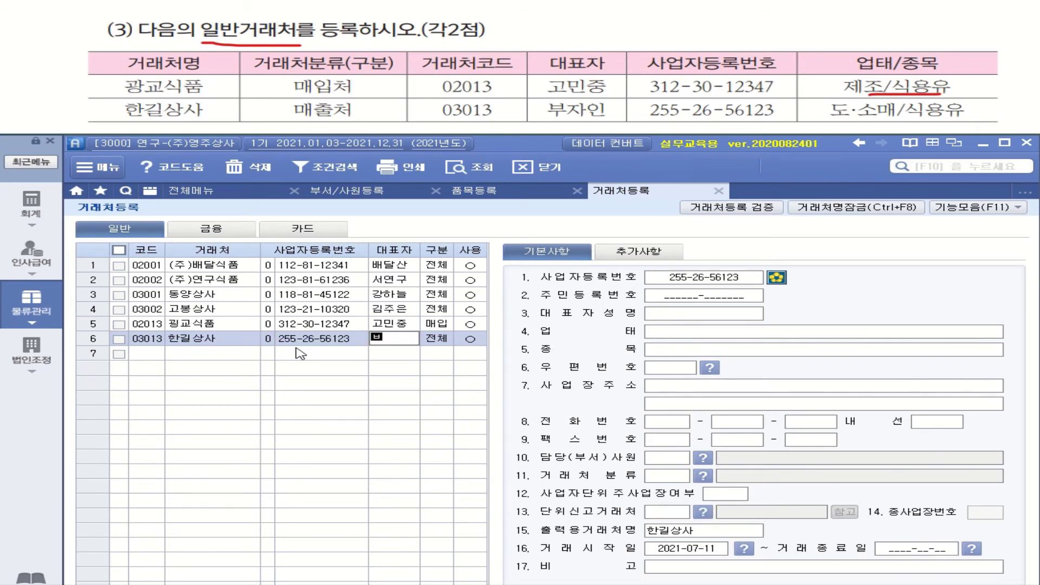
{"action": "key", "text": "Return"}
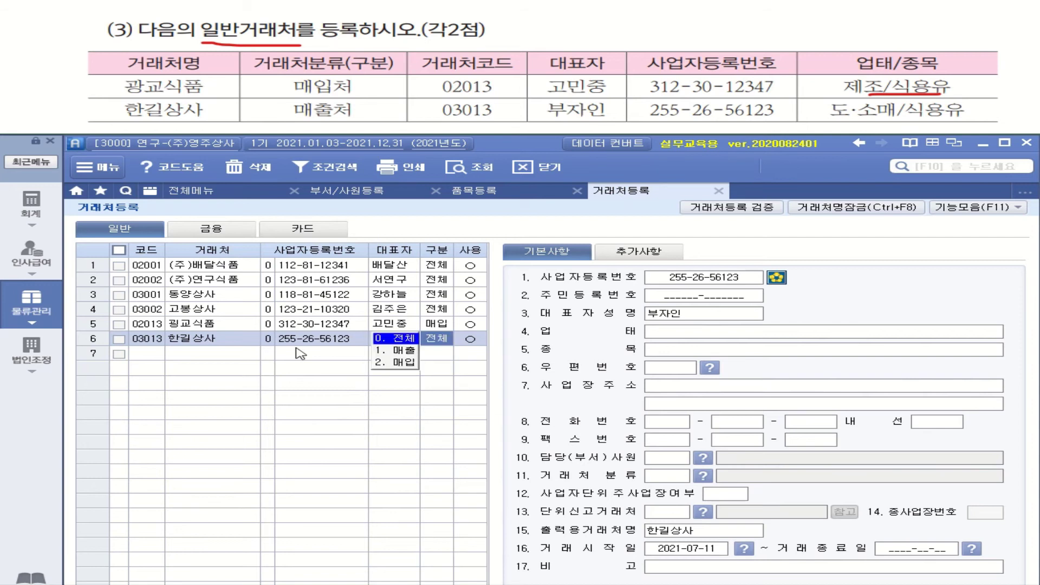
{"action": "left_click", "coordinate": [403, 351]}
{"action": "key", "text": "Return"}
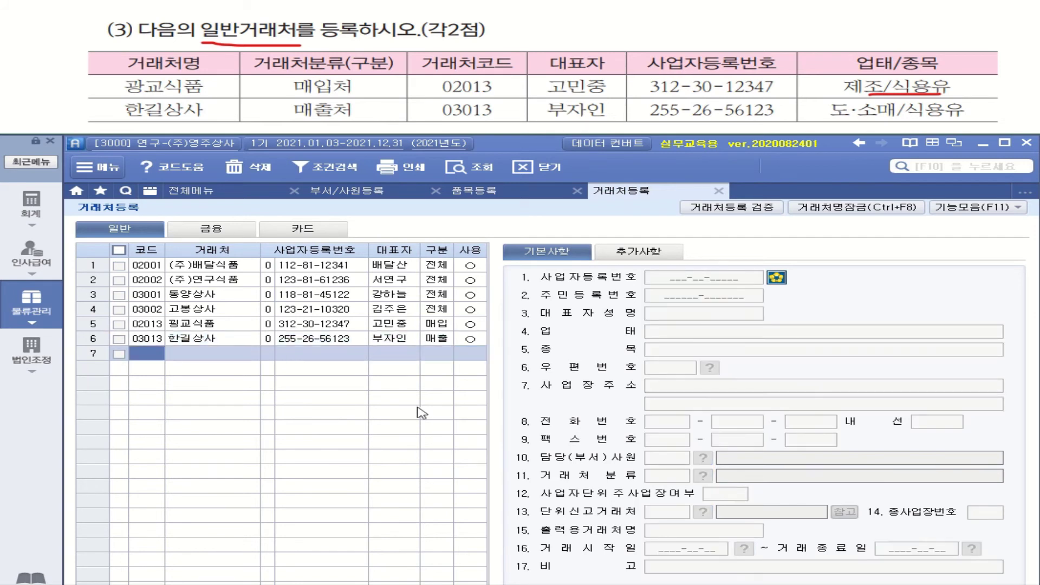
{"action": "left_click", "coordinate": [382, 341]}
{"action": "left_click", "coordinate": [701, 334]}
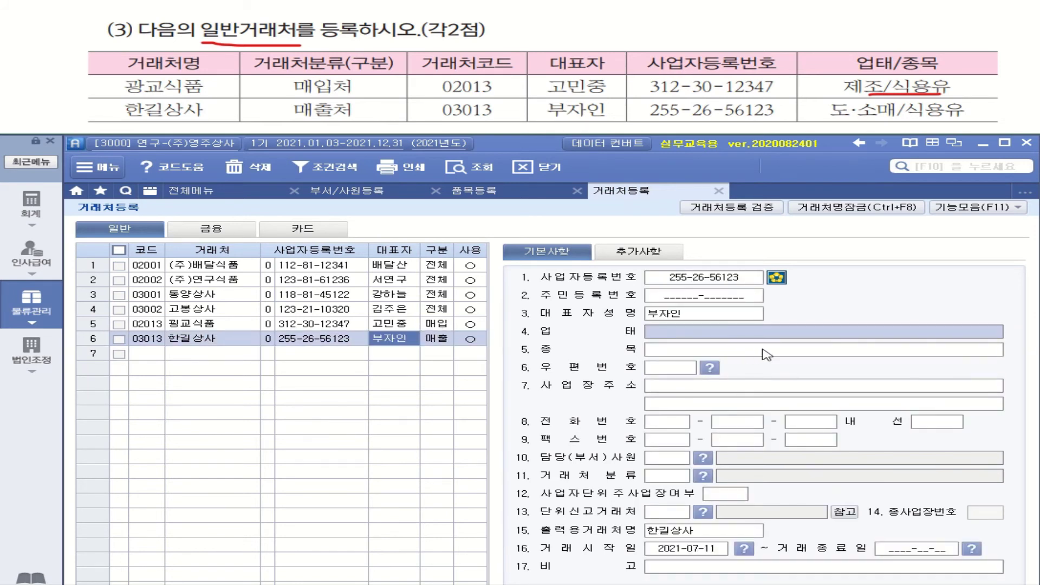
Enter 업태 도.소매 and 종목 식용유 in 한길상사's details.
{"action": "type", "text": "도"}
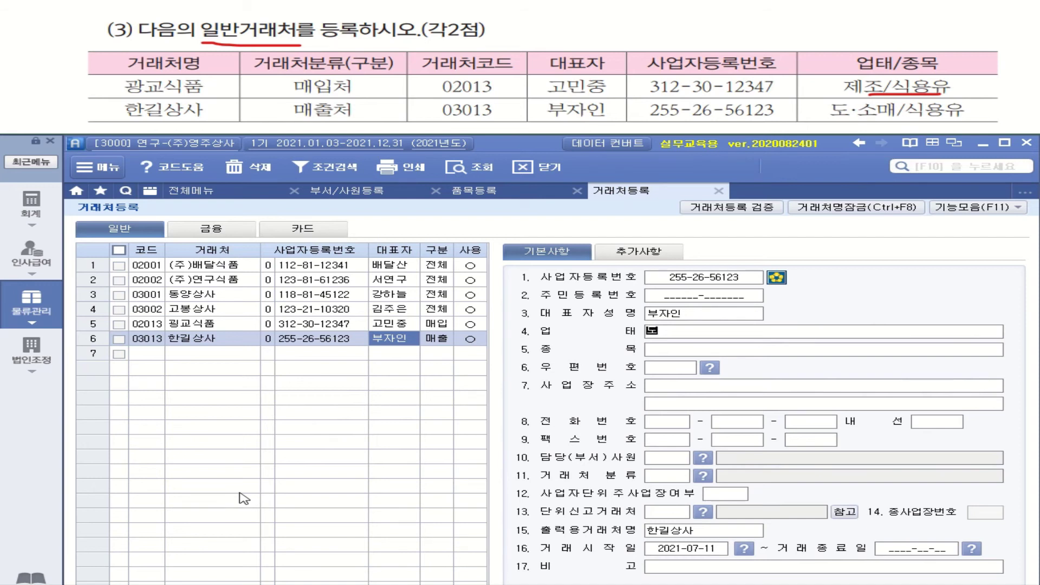
{"action": "type", "text": ".소매"}
{"action": "key", "text": "Return"}
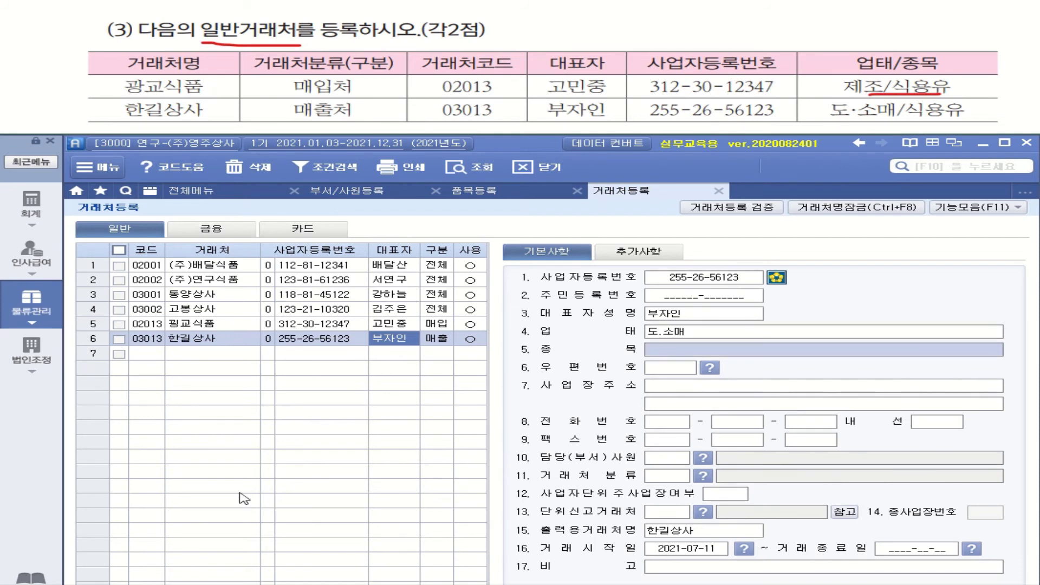
{"action": "type", "text": "식"}
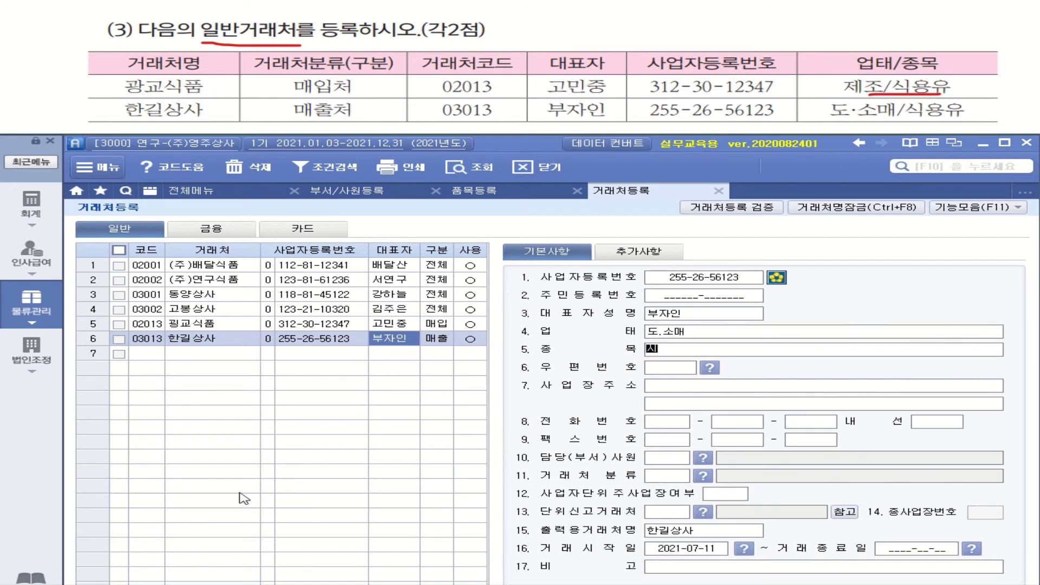
{"action": "type", "text": "용ㅇㅠ"}
{"action": "key", "text": "Return"}
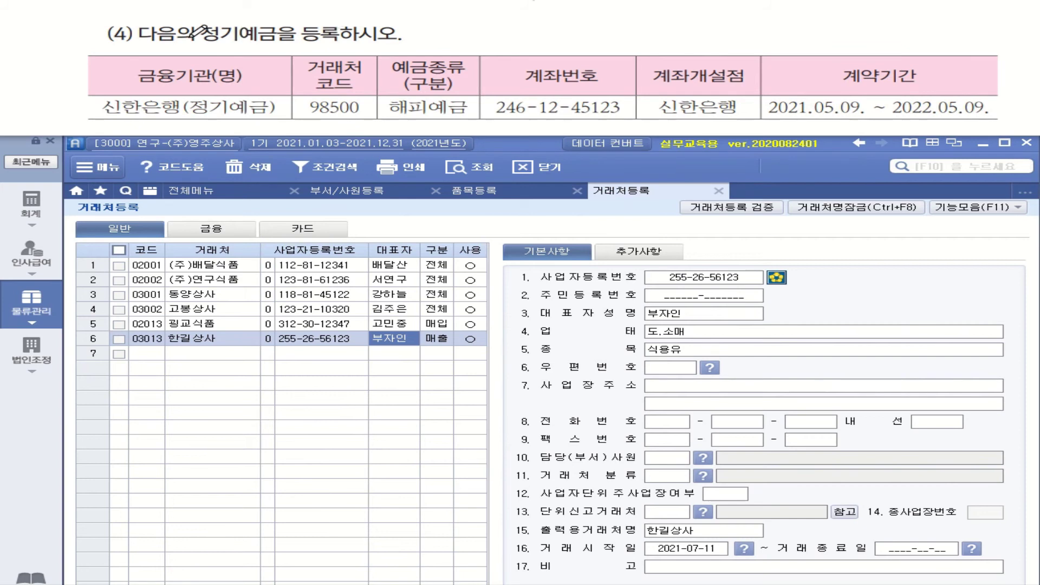
Switch 거래처등록 to the 금융 account list.
{"action": "mouse_move", "coordinate": [274, 41]}
{"action": "left_mouse_down"}
{"action": "mouse_move", "coordinate": [192, 41]}
{"action": "mouse_move", "coordinate": [217, 16]}
{"action": "mouse_move", "coordinate": [275, 21]}
{"action": "mouse_move", "coordinate": [280, 43]}
{"action": "left_mouse_up"}
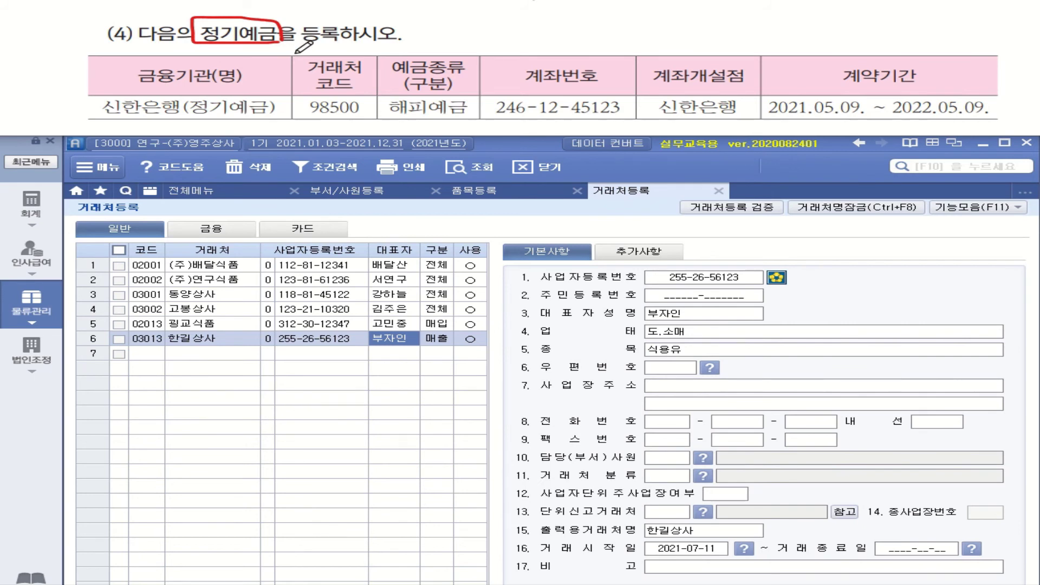
{"action": "left_click", "coordinate": [228, 232]}
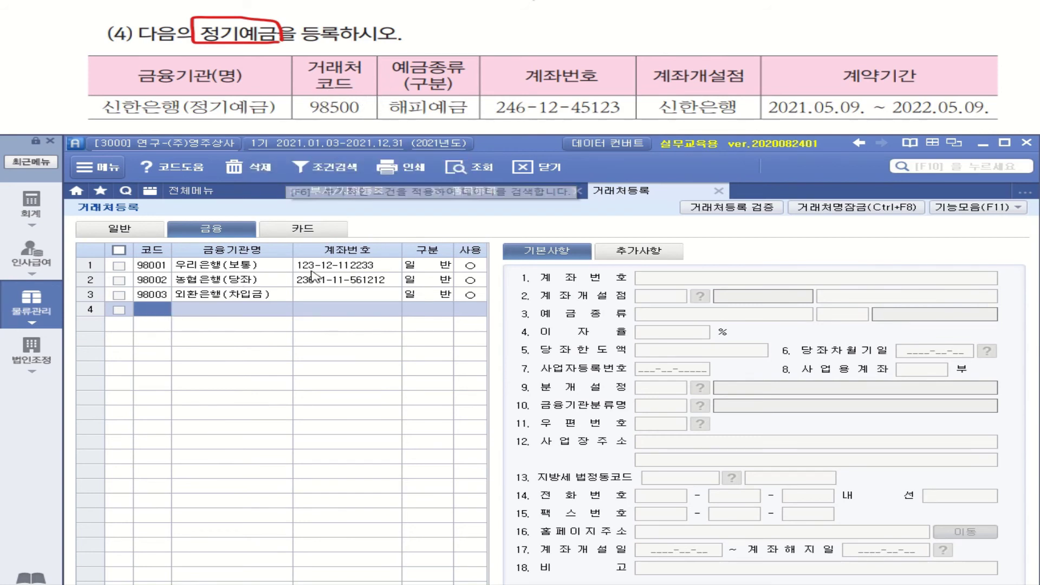
Add account code 98500 named 신한은행(정기예금) and enter its account number.
{"action": "type", "text": "98500"}
{"action": "key", "text": "Return"}
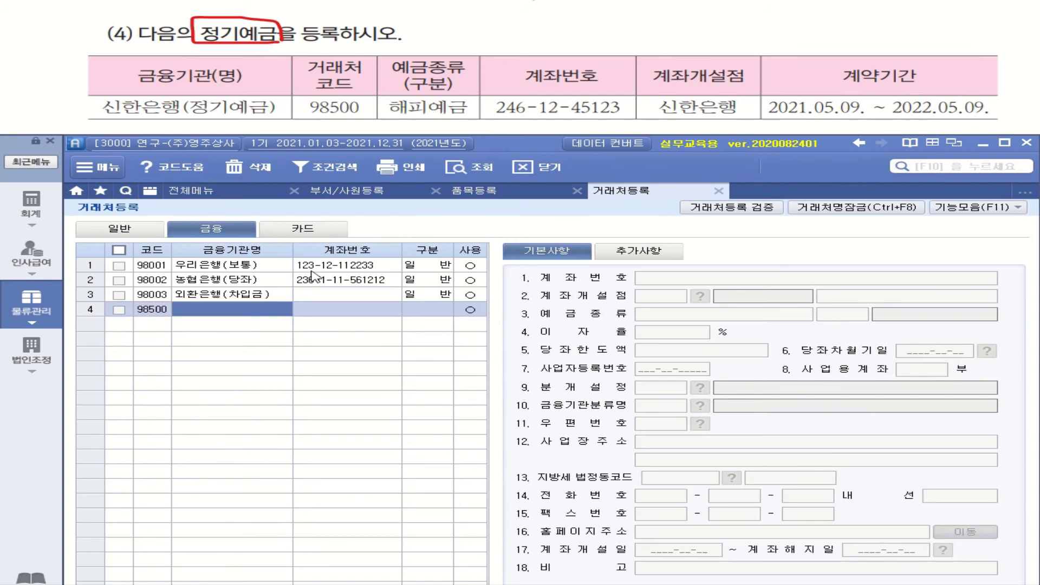
{"action": "type", "text": "신"}
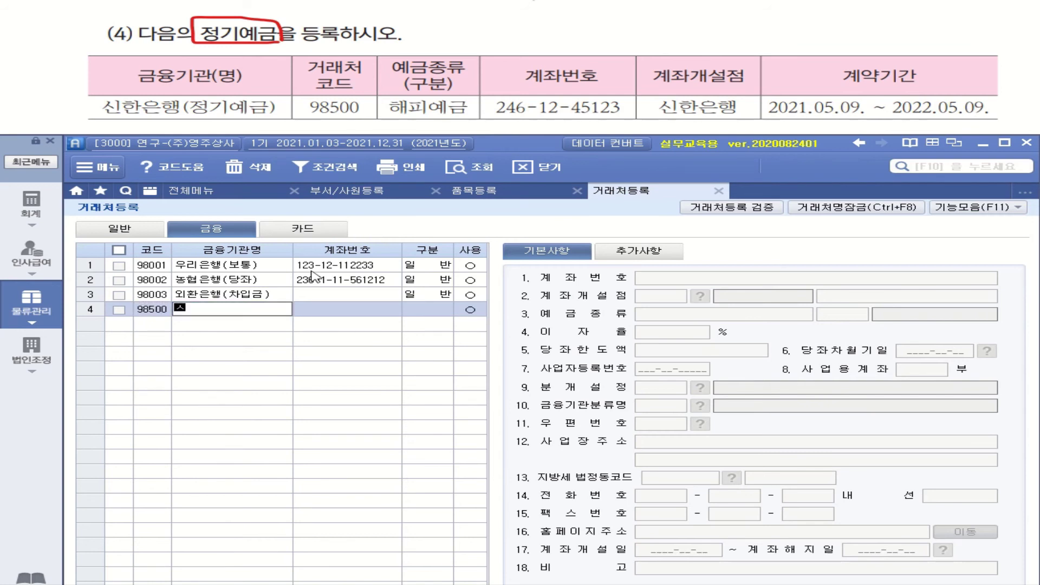
{"action": "type", "text": "한은행(정"}
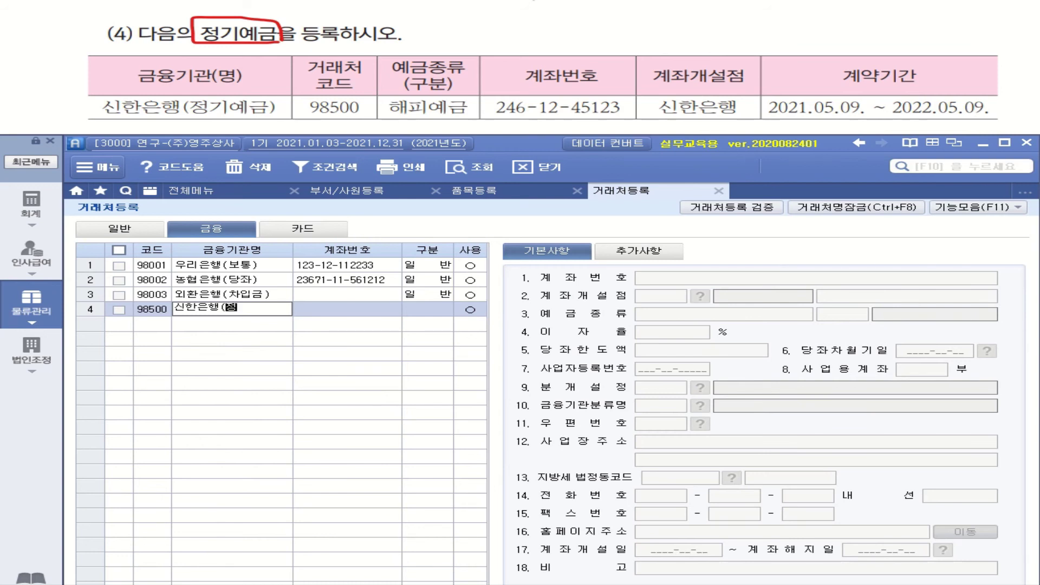
{"action": "type", "text": "기예금)"}
{"action": "key", "text": "Return"}
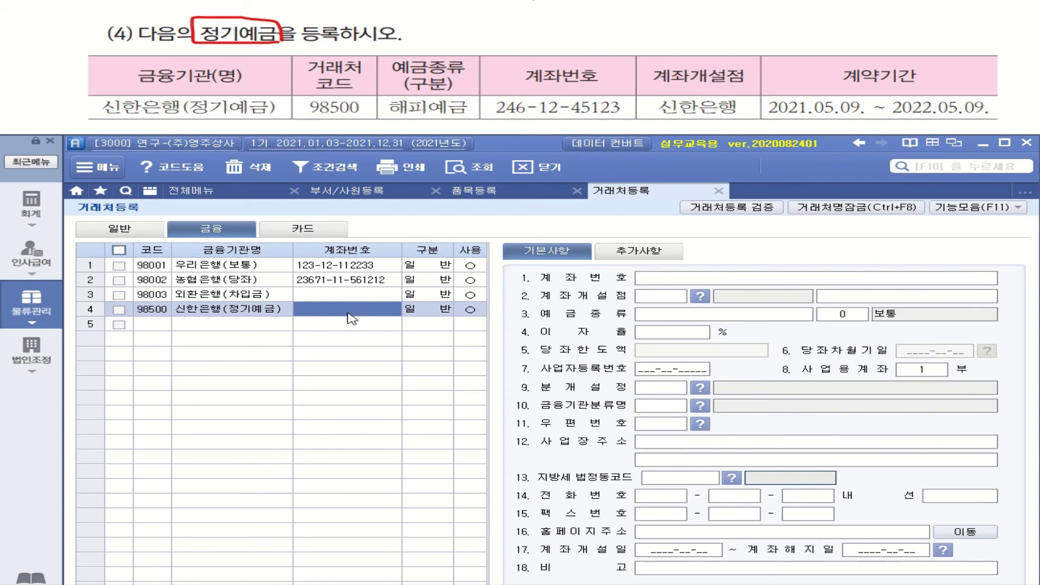
{"action": "left_click", "coordinate": [377, 307]}
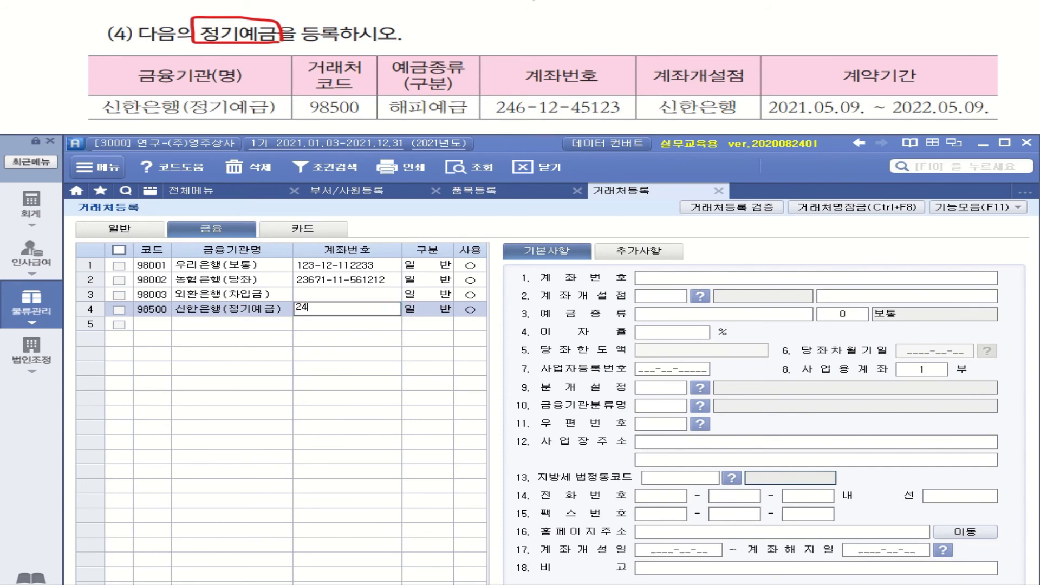
{"action": "key", "text": "Return"}
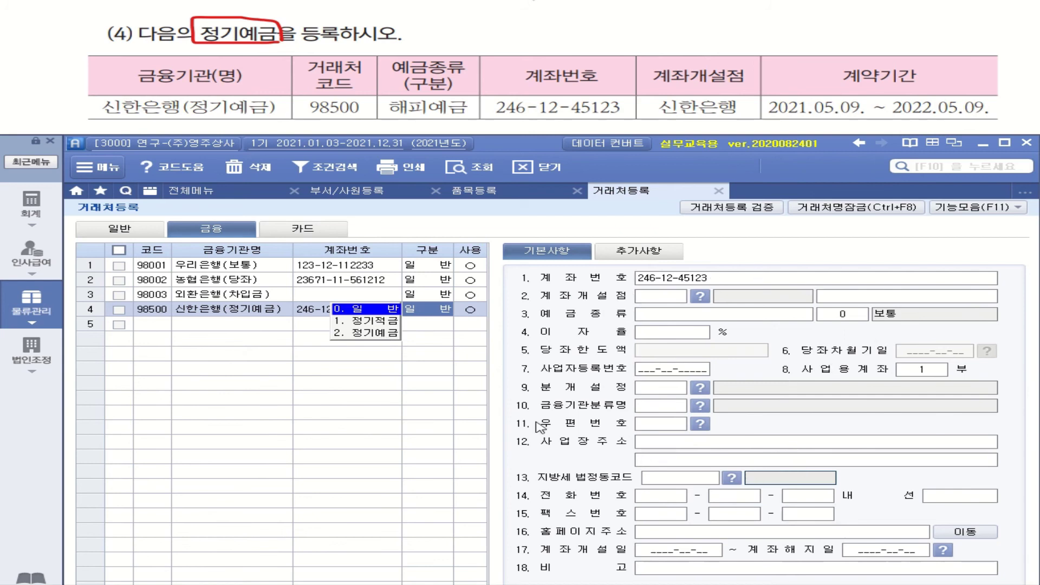
Classify account 98500 as 2.정기예금 with opening branch 002 신한은행.
{"action": "left_click", "coordinate": [385, 332]}
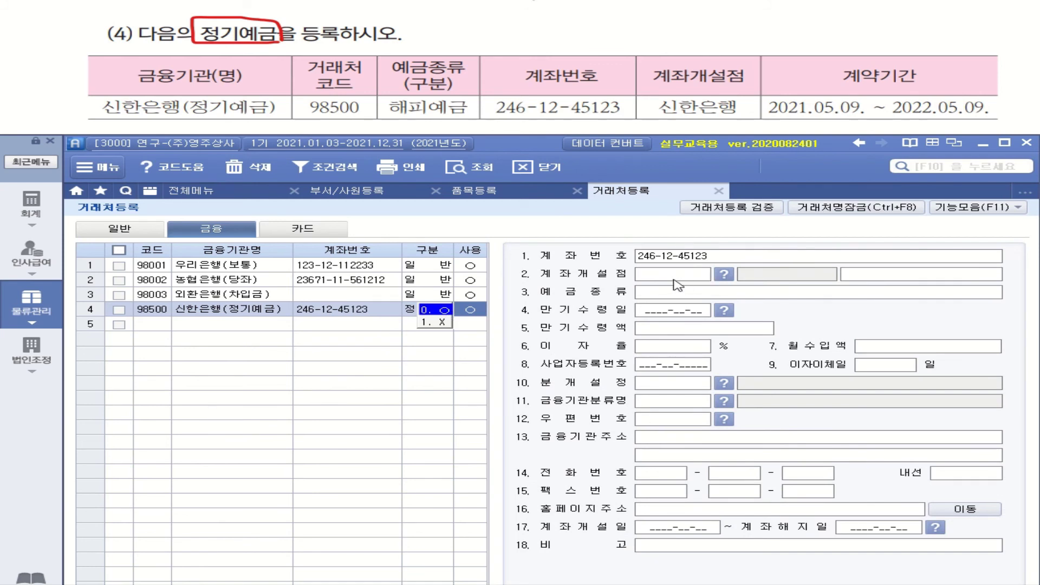
{"action": "left_click", "coordinate": [728, 278]}
{"action": "double_click", "coordinate": [486, 328]}
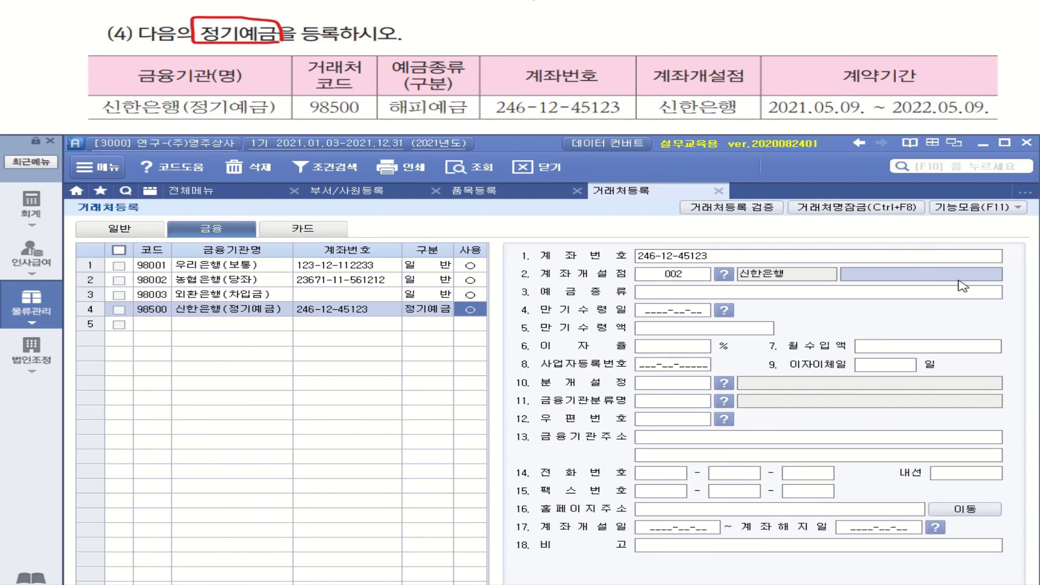
Enter deposit type 해피예금, maturity 2022-05-09, and opening/closing dates 2021-05-09 and 2022-05-09.
{"action": "left_click", "coordinate": [678, 292]}
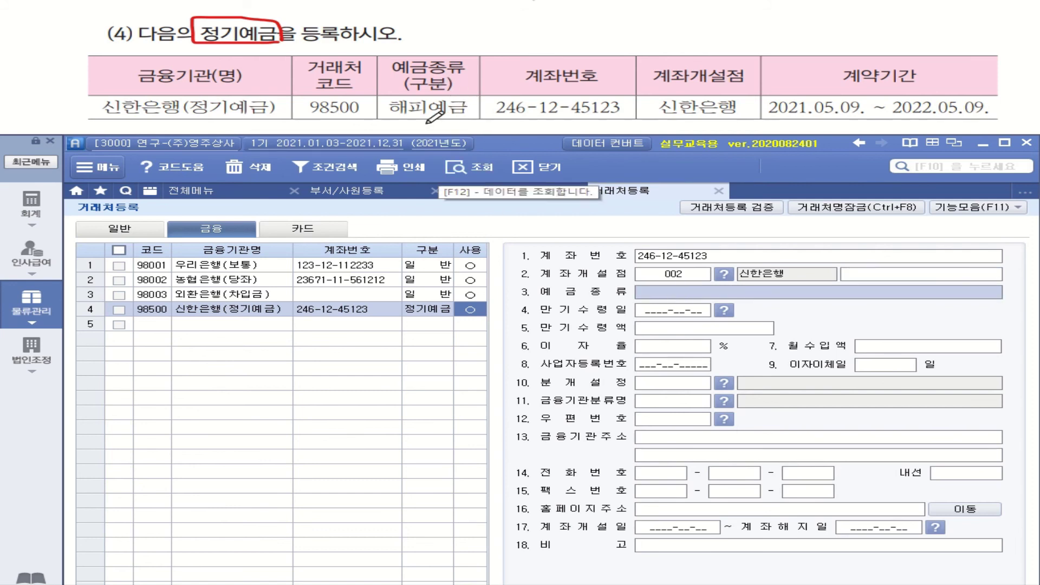
{"action": "left_click_drag", "start_coordinate": [396, 115], "coordinate": [466, 114]}
{"action": "left_click", "coordinate": [660, 292]}
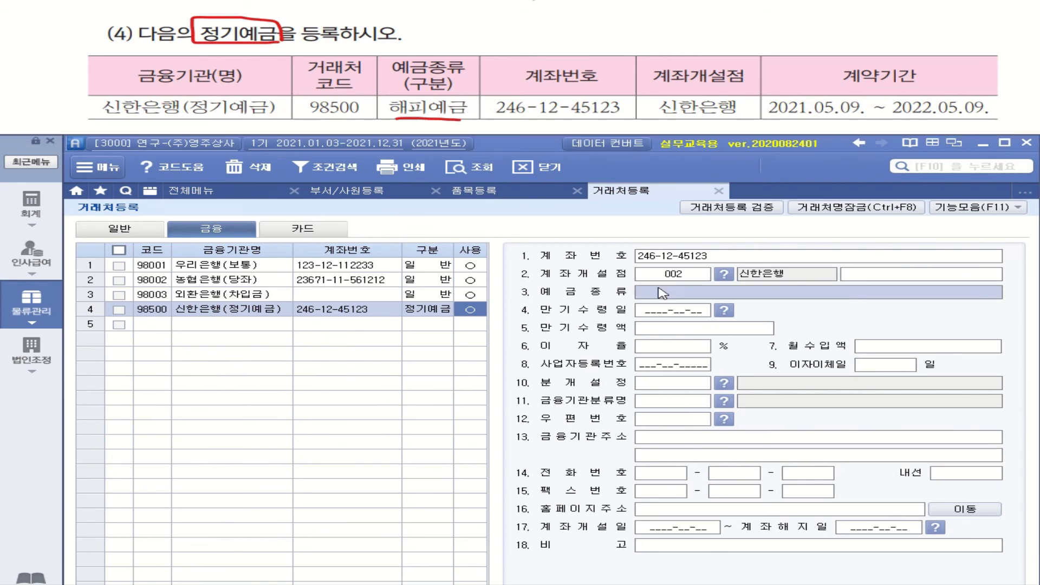
{"action": "type", "text": "해"}
{"action": "type", "text": "피예"}
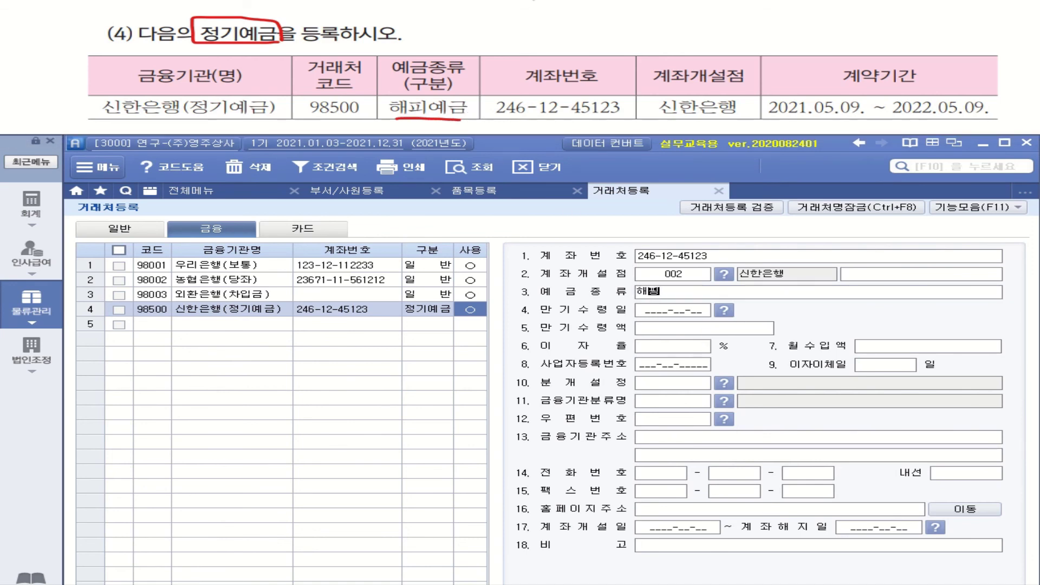
{"action": "type", "text": "금"}
{"action": "key", "text": "Return"}
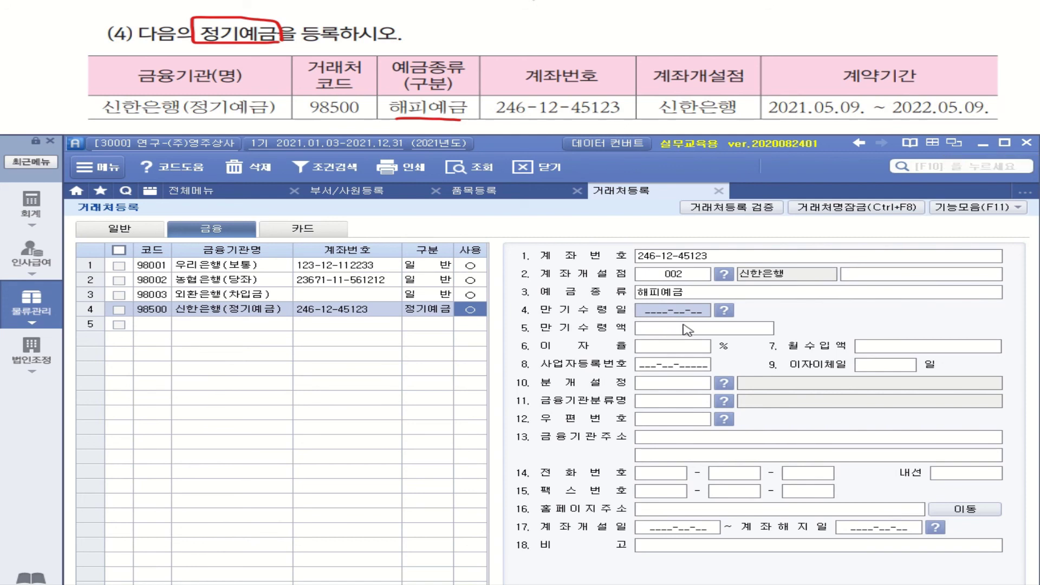
{"action": "type", "text": "2022-05-09"}
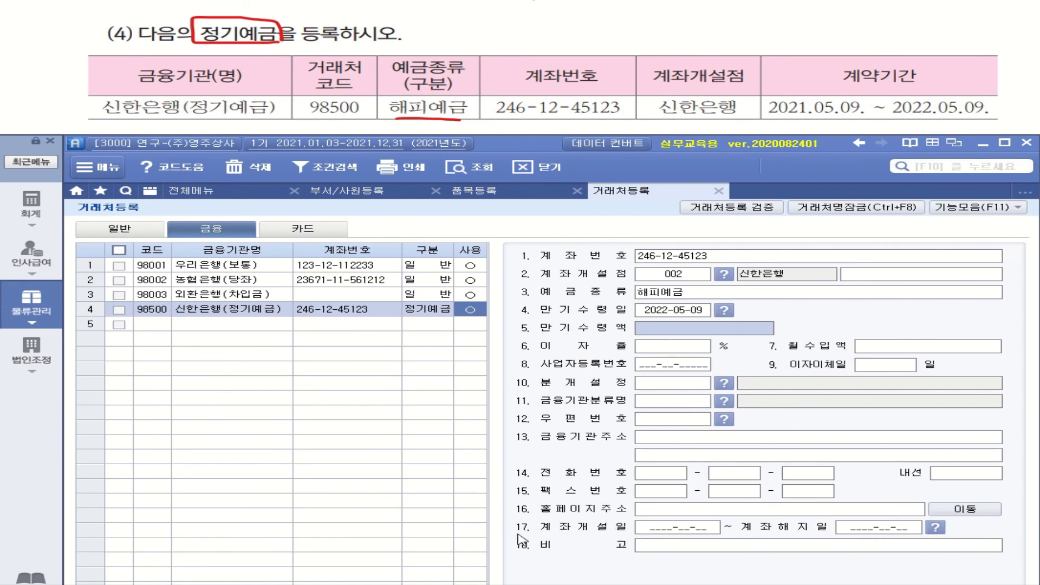
{"action": "left_click", "coordinate": [688, 538]}
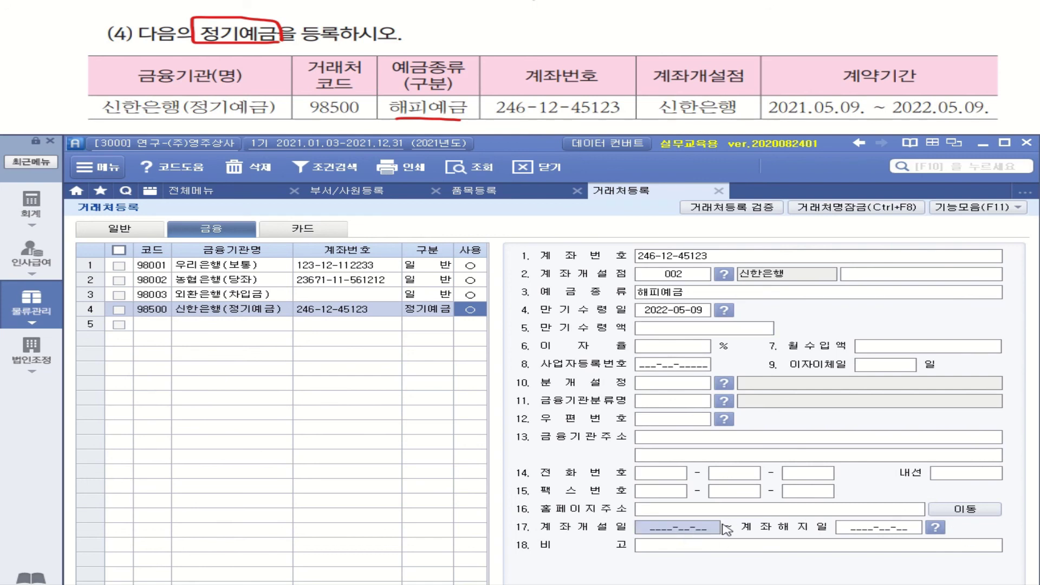
{"action": "type", "text": "2021050"}
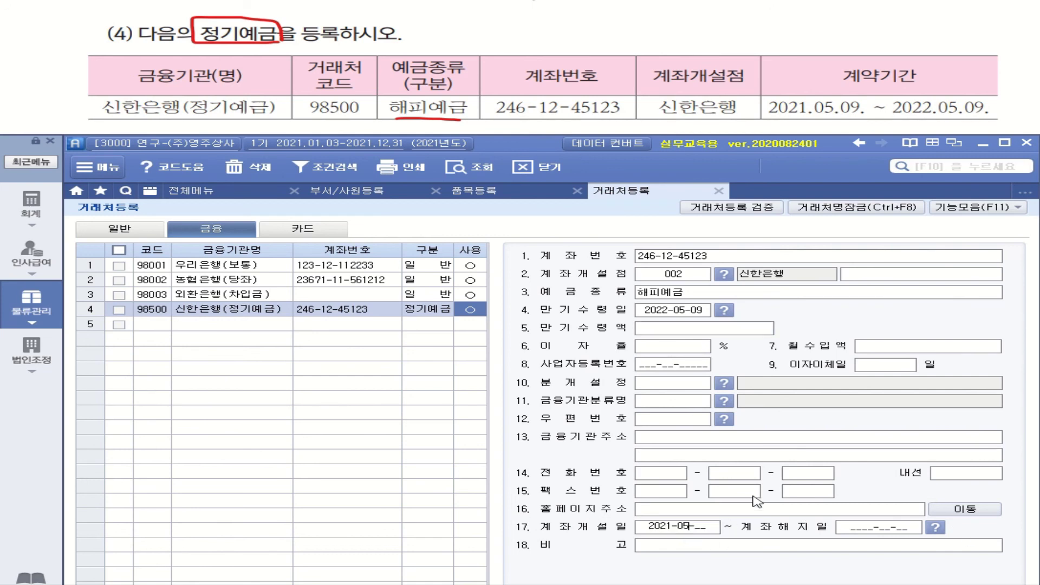
{"action": "type", "text": "92022"}
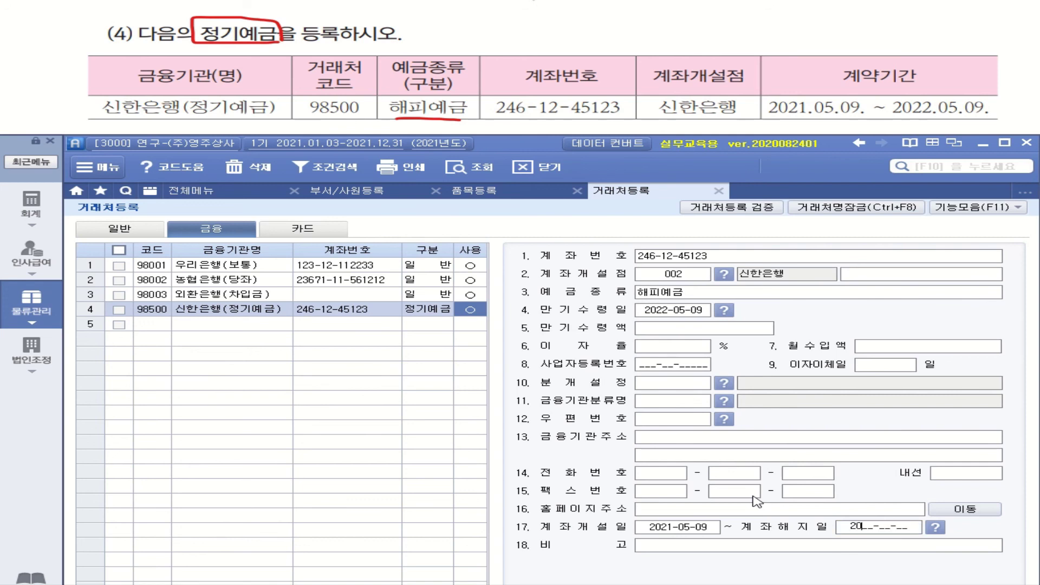
{"action": "type", "text": "0509"}
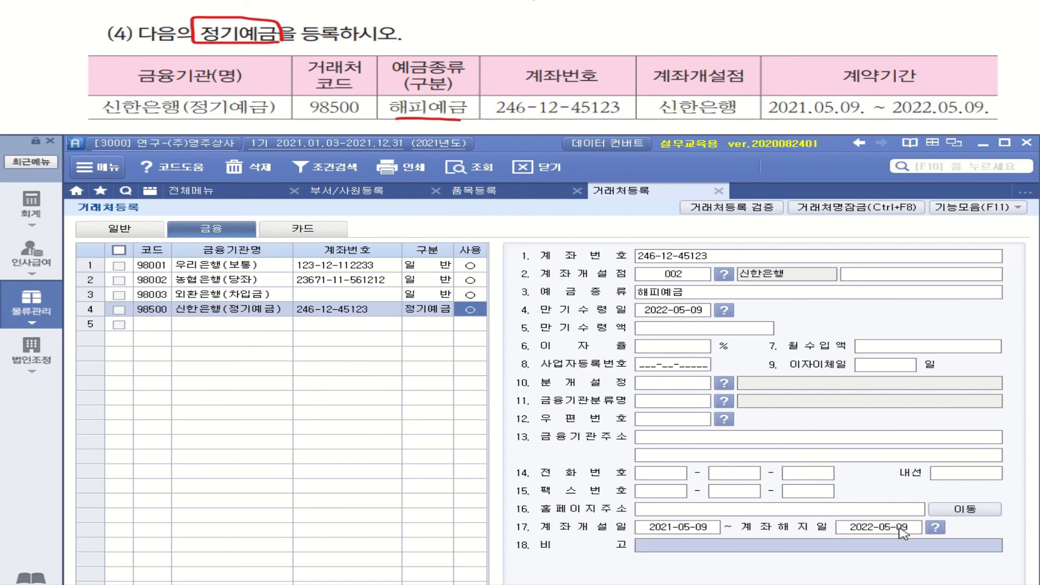
{"action": "mouse_move", "coordinate": [787, 71]}
{"action": "left_mouse_down"}
{"action": "mouse_move", "coordinate": [802, 72]}
{"action": "mouse_move", "coordinate": [802, 47]}
{"action": "mouse_move", "coordinate": [829, 68]}
{"action": "mouse_move", "coordinate": [820, 83]}
{"action": "left_mouse_up"}
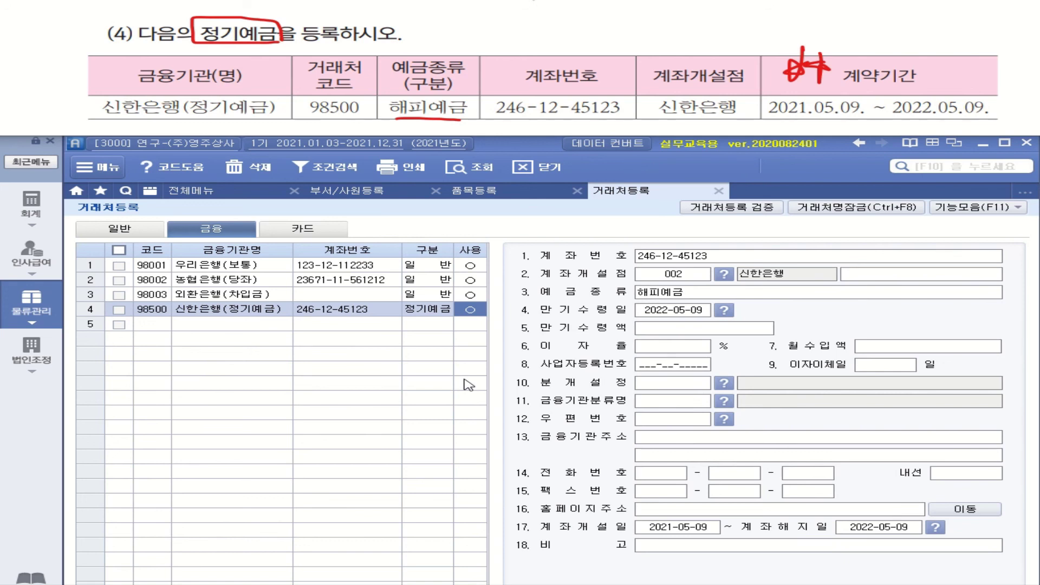
{"action": "left_click", "coordinate": [256, 312]}
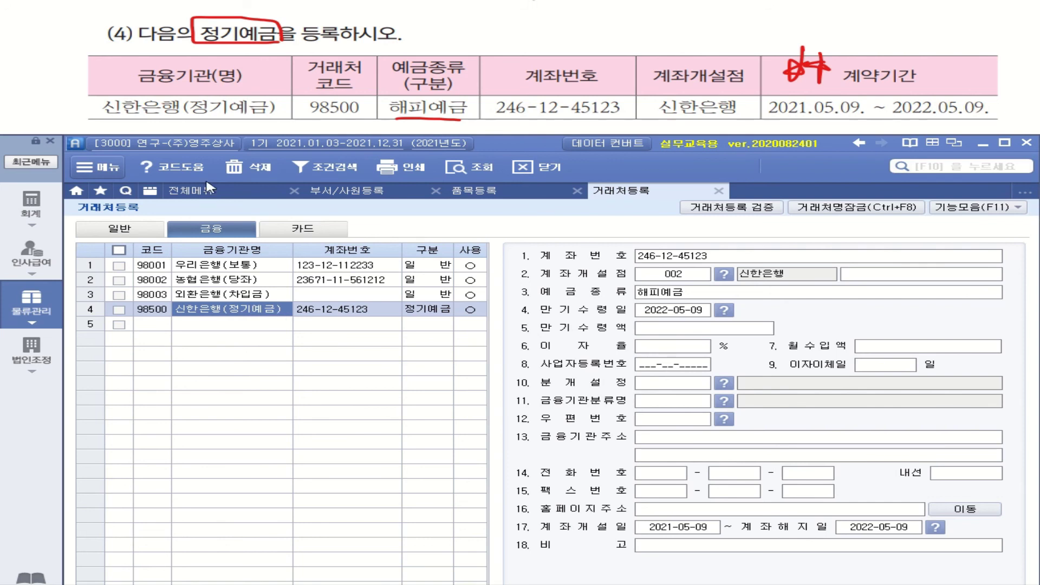
{"action": "left_click_drag", "start_coordinate": [104, 90], "coordinate": [129, 84]}
{"action": "left_click_drag", "start_coordinate": [314, 88], "coordinate": [338, 85]}
{"action": "left_click_drag", "start_coordinate": [455, 85], "coordinate": [473, 86]}
{"action": "left_click_drag", "start_coordinate": [623, 86], "coordinate": [634, 86]}
{"action": "left_click", "coordinate": [735, 90]}
{"action": "left_click_drag", "start_coordinate": [736, 87], "coordinate": [757, 85]}
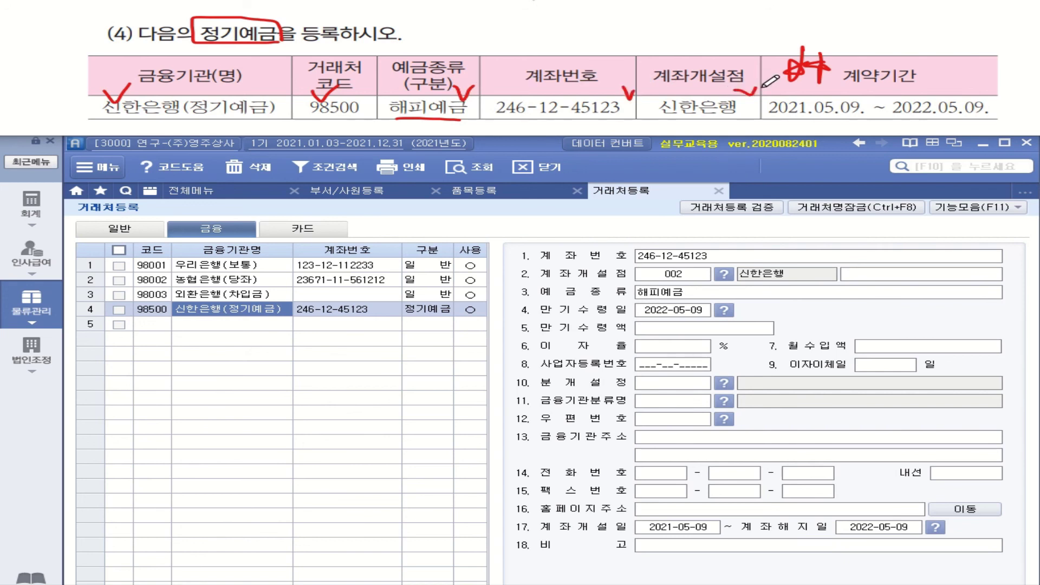
{"action": "left_click_drag", "start_coordinate": [973, 90], "coordinate": [991, 87]}
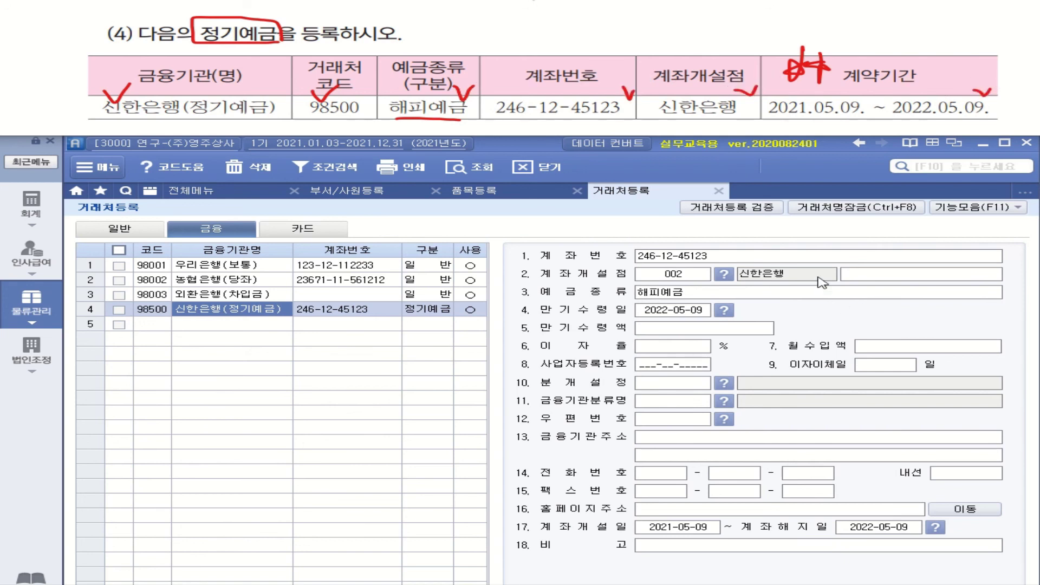